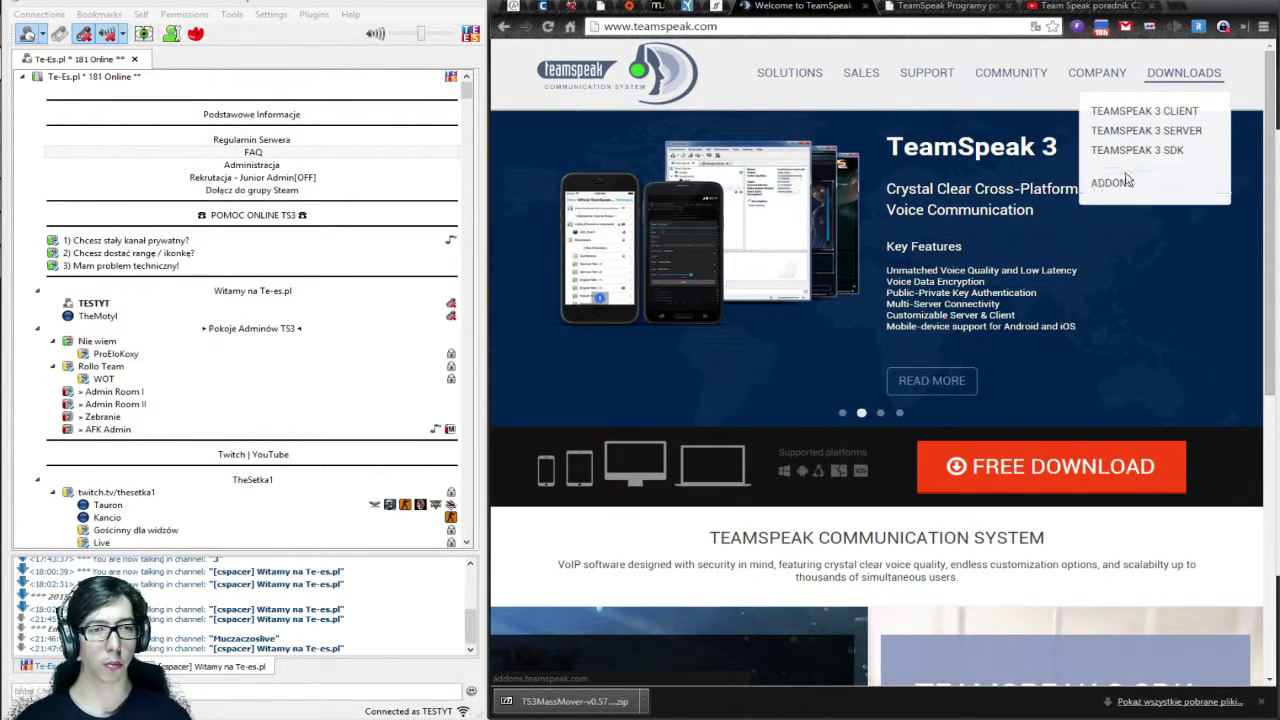
Step: View the TS3MassMover add-on page and highlight its title
{"action": "key", "text": "ctrl+Tab"}
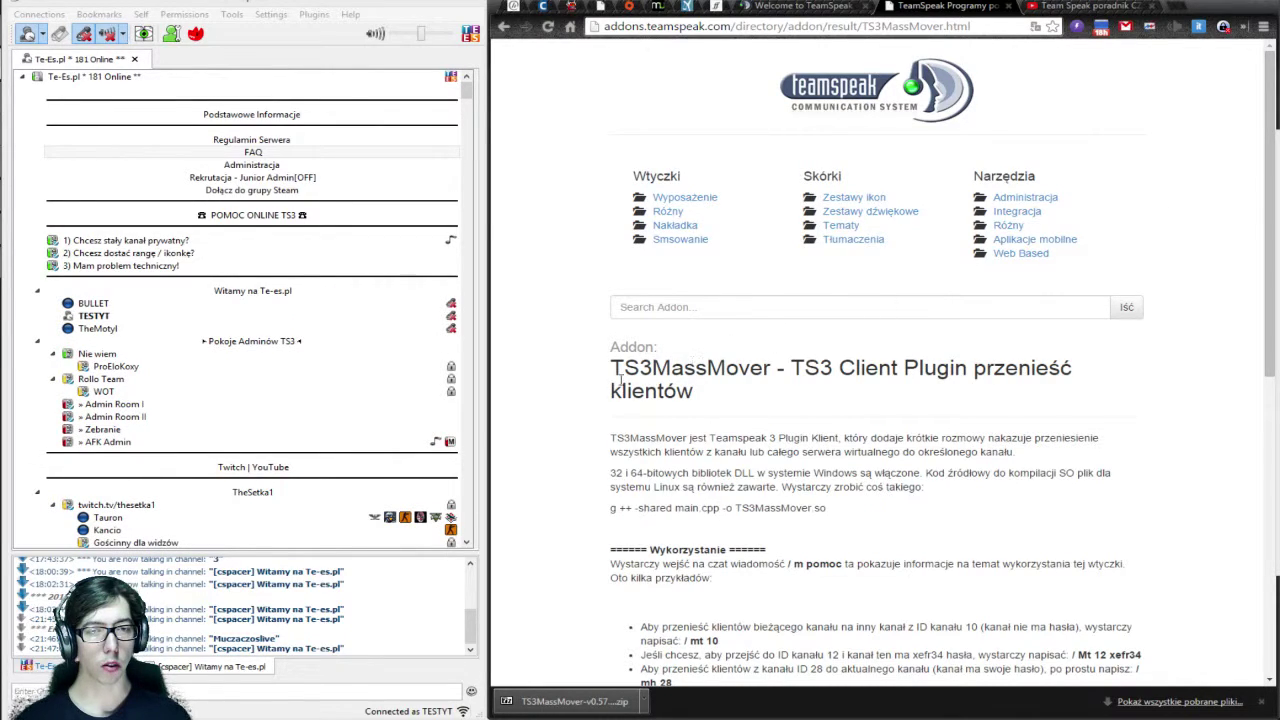
{"action": "triple_click", "coordinate": [672, 378]}
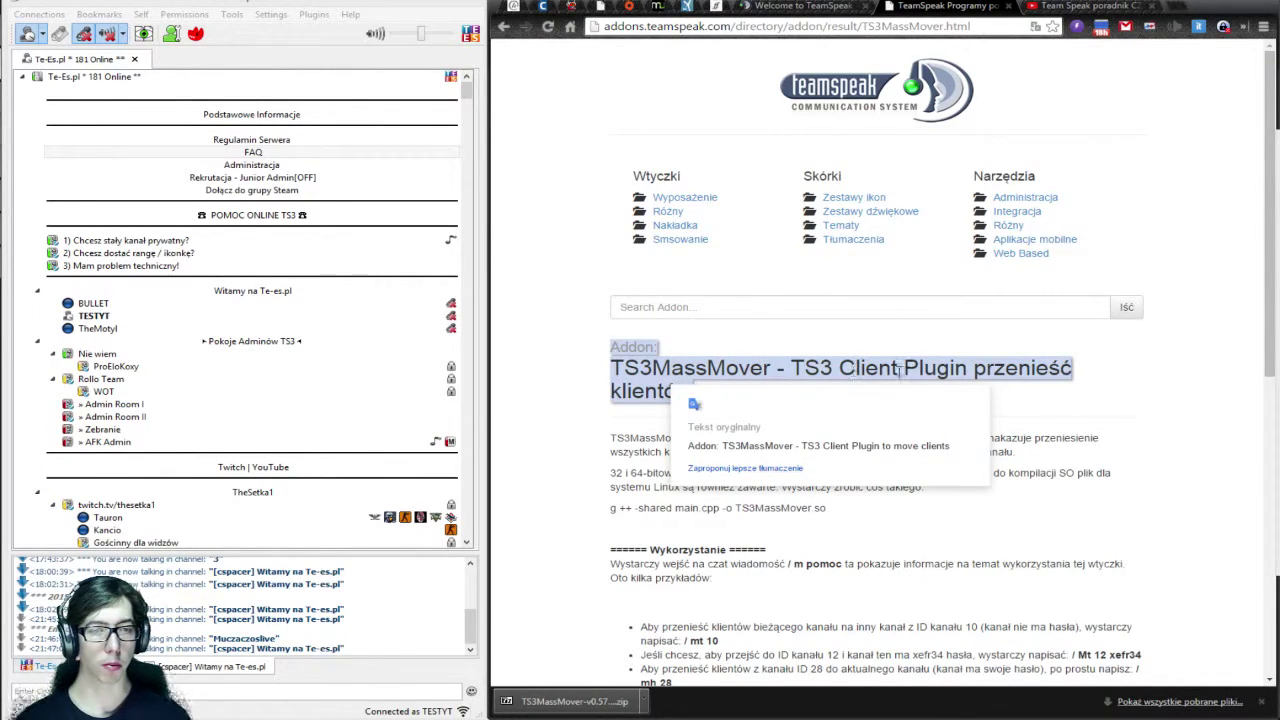
{"action": "key", "text": "alt+Tab"}
{"action": "mouse_move", "coordinate": [1267, 108]}
{"action": "left_mouse_down"}
{"action": "mouse_move", "coordinate": [1245, 380]}
{"action": "mouse_move", "coordinate": [1248, 95]}
{"action": "left_mouse_up"}
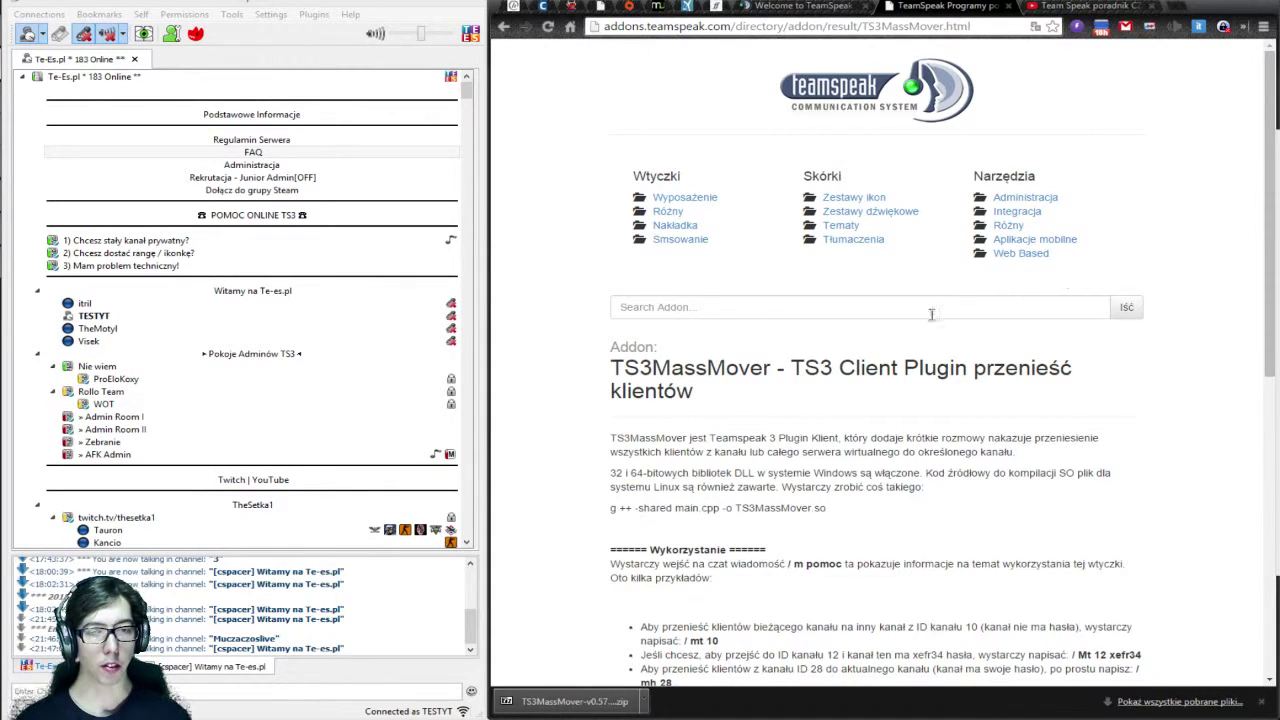
Step: Inspect the extracted TS3MassMover-v0.57.20 folder and locate TS3MassMover.dll in the plugins folder of the TS installation directory
{"action": "left_click", "coordinate": [565, 701]}
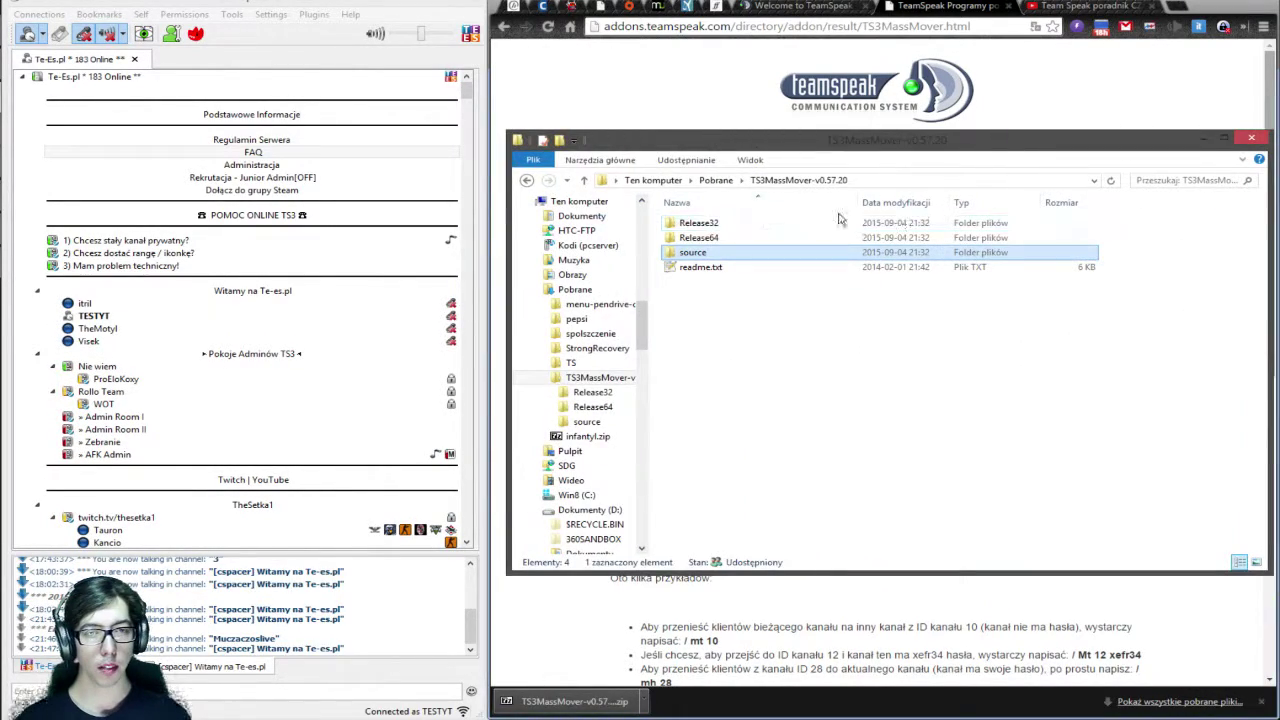
{"action": "left_click", "coordinate": [723, 224], "text": "ctrl"}
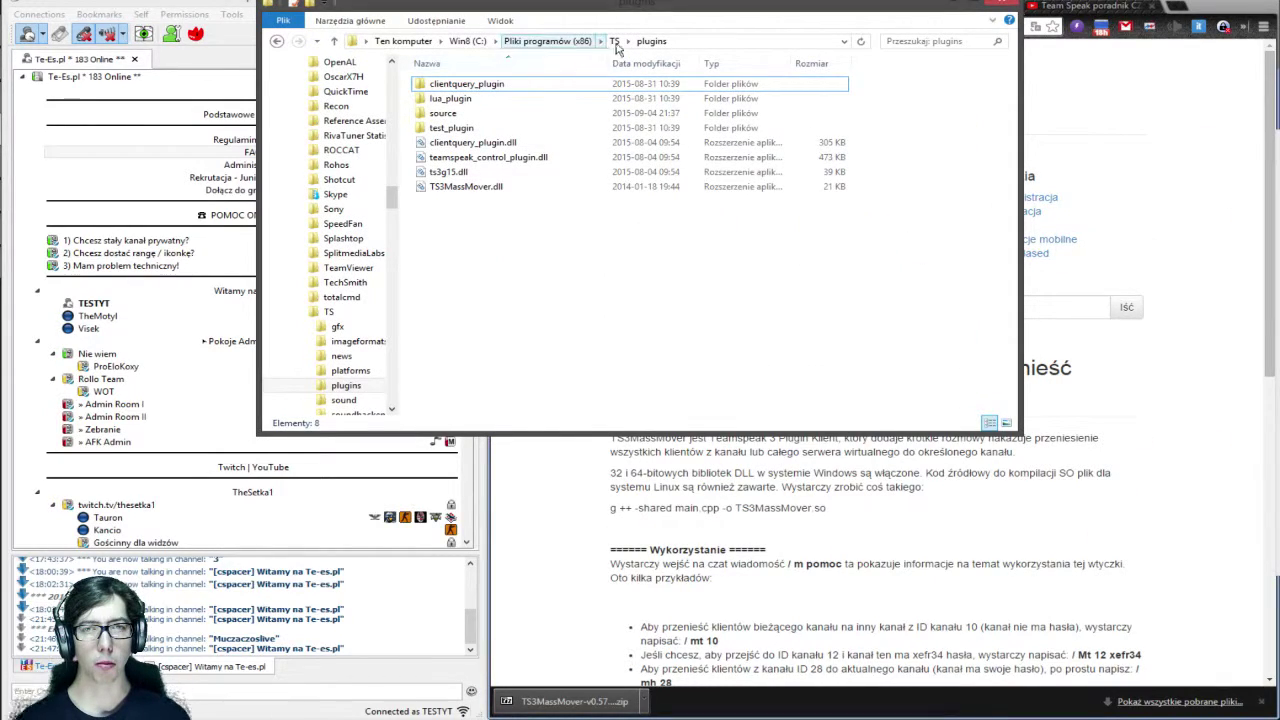
{"action": "left_click", "coordinate": [616, 44]}
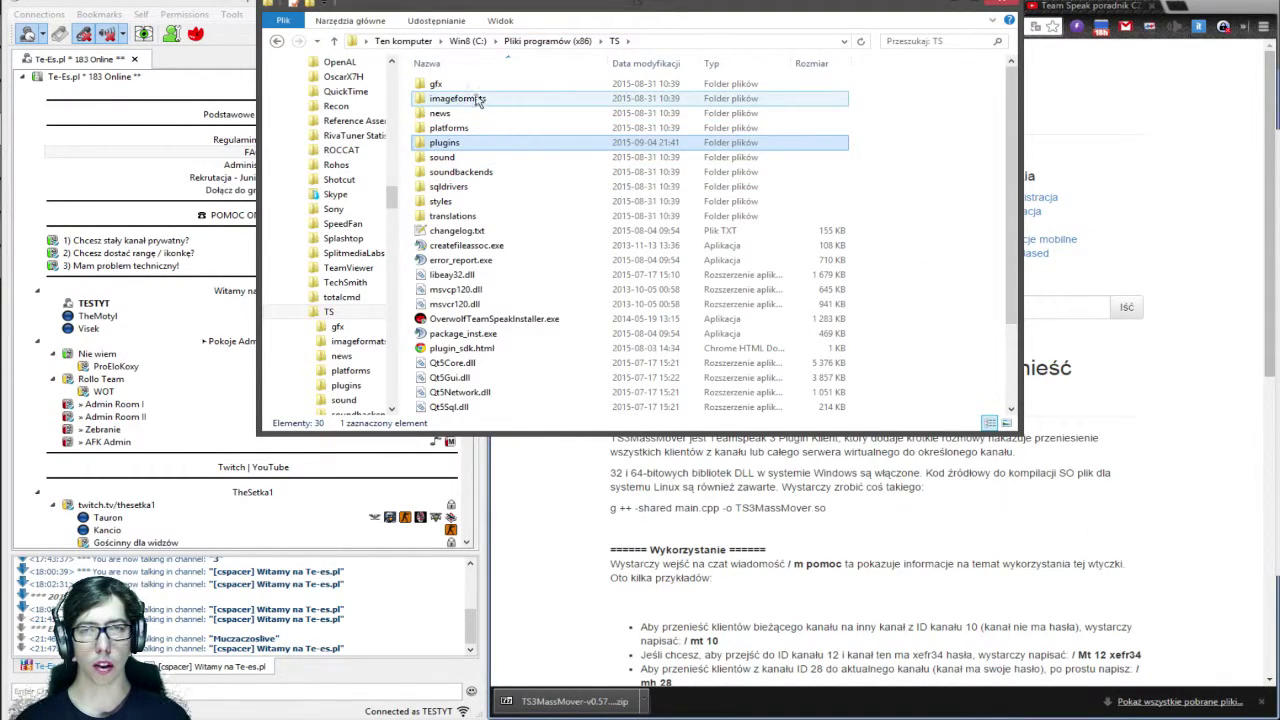
{"action": "left_click_drag", "start_coordinate": [445, 143], "coordinate": [600, 145]}
{"action": "scroll", "coordinate": [960, 115], "scroll_direction": "down", "scroll_amount": 2}
{"action": "scroll", "coordinate": [960, 112], "scroll_direction": "up", "scroll_amount": 2}
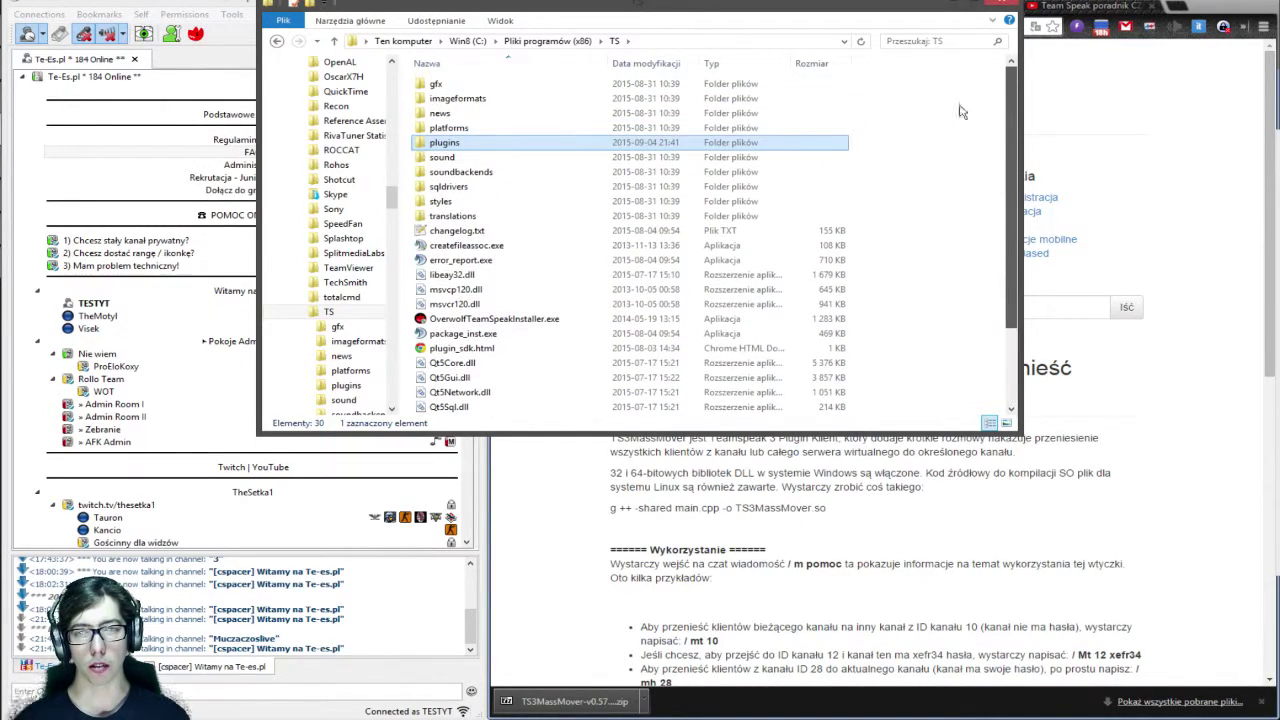
{"action": "double_click", "coordinate": [455, 145]}
{"action": "mouse_move", "coordinate": [437, 194]}
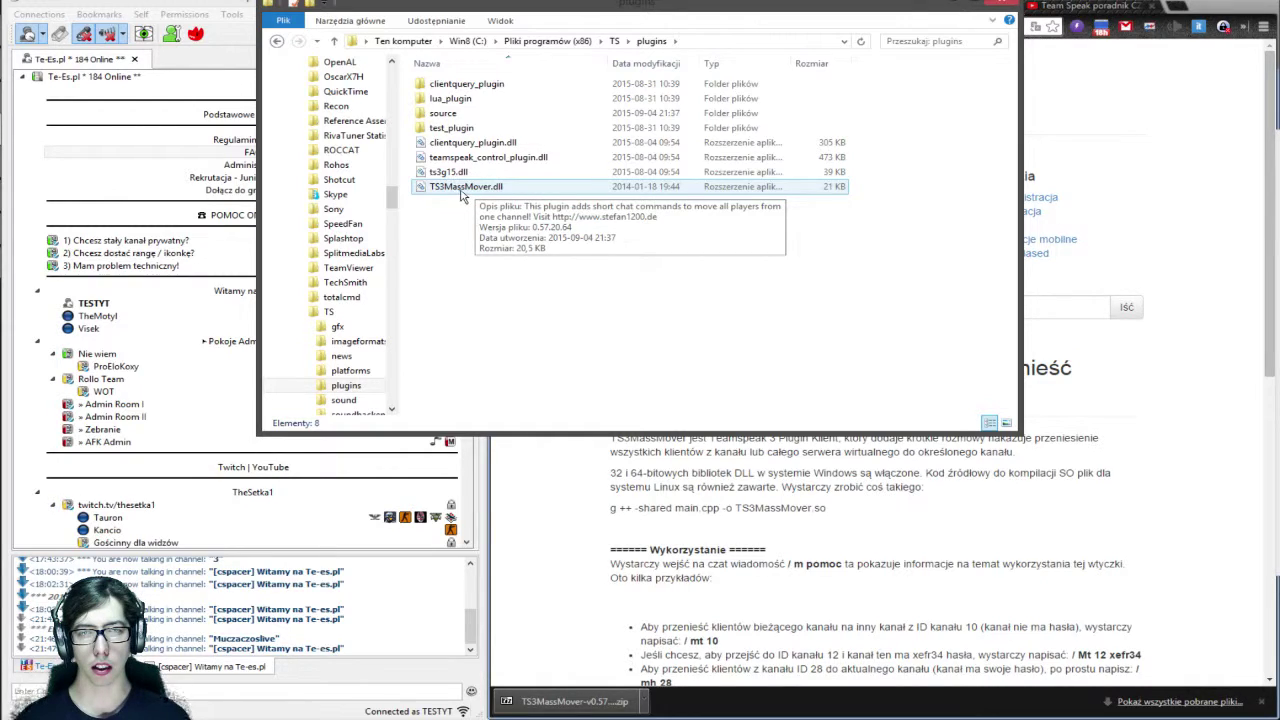
Step: Look back at the extracted TS3MassMover folder, then switch to the TeamSpeak client and maximize its window
{"action": "key", "text": "alt+Tab"}
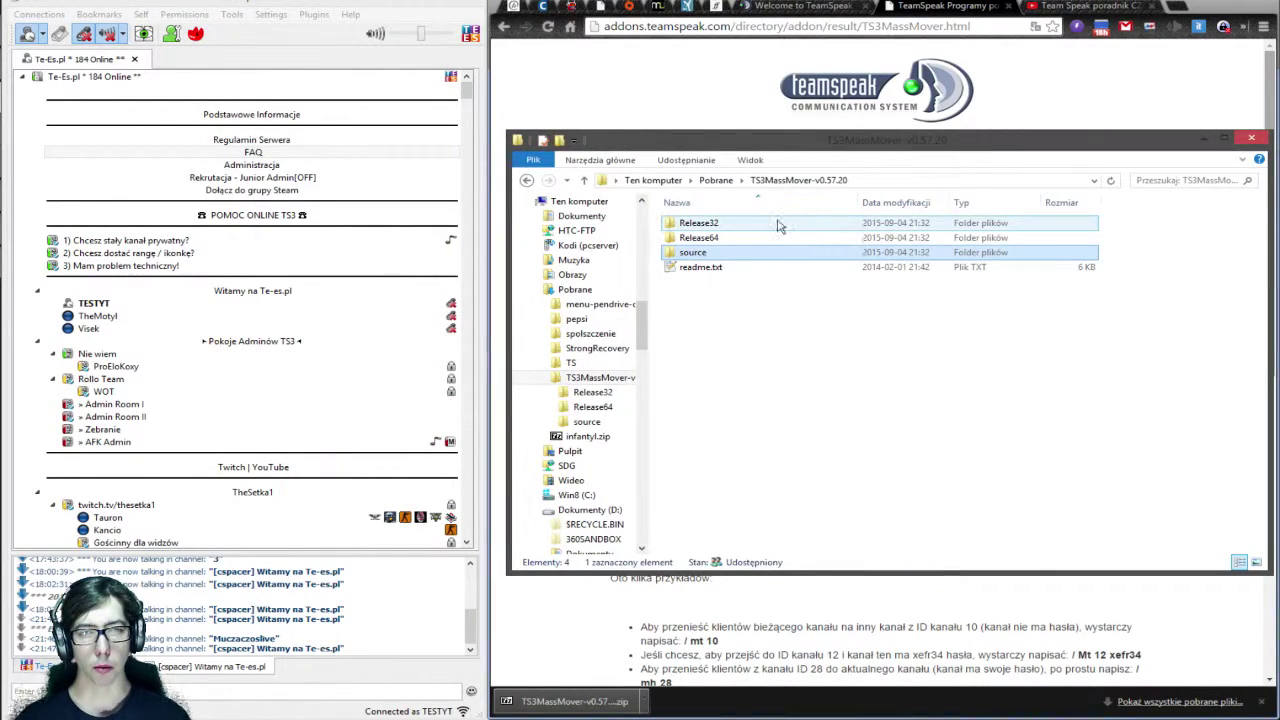
{"action": "key", "text": "alt+Tab"}
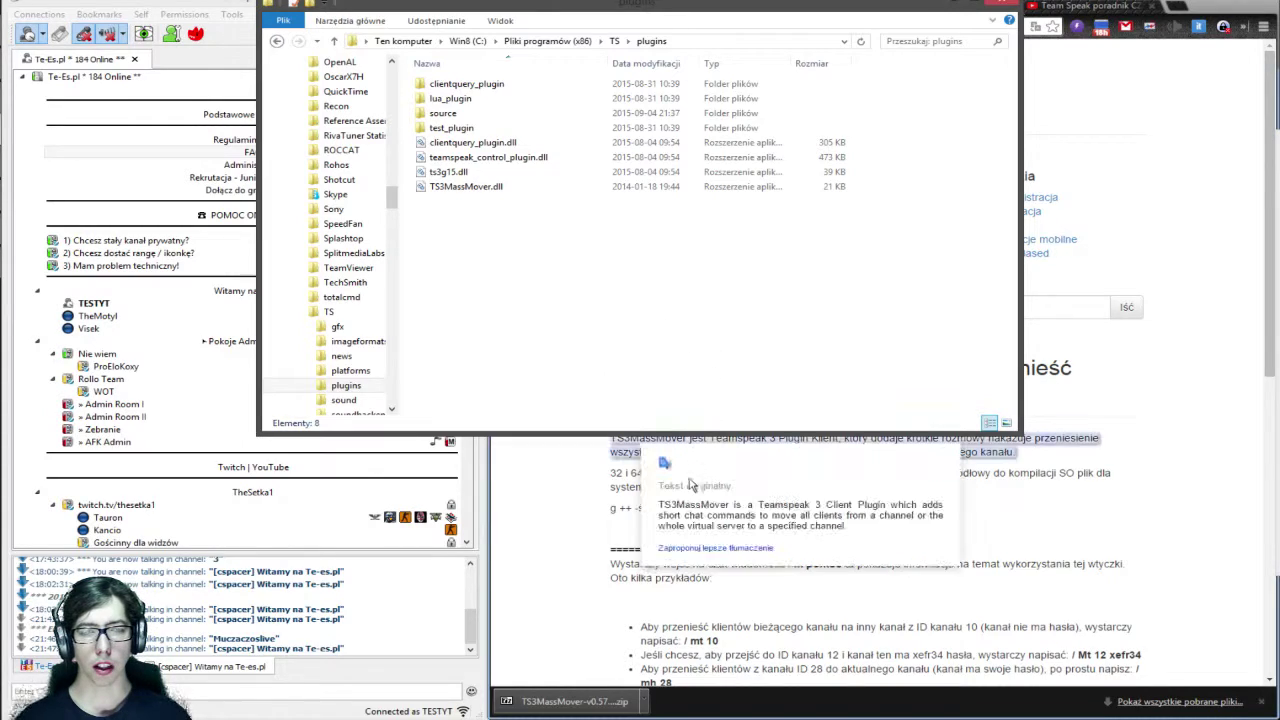
{"action": "left_click", "coordinate": [695, 522]}
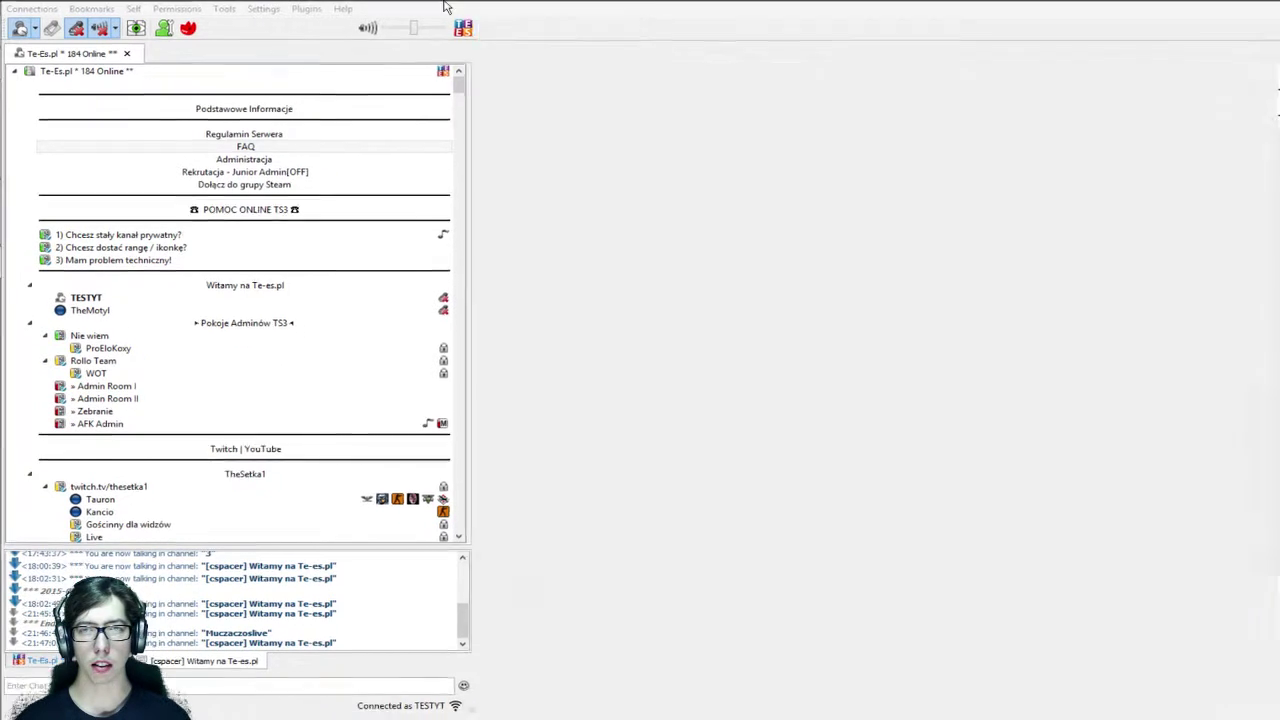
{"action": "double_click", "coordinate": [444, 6]}
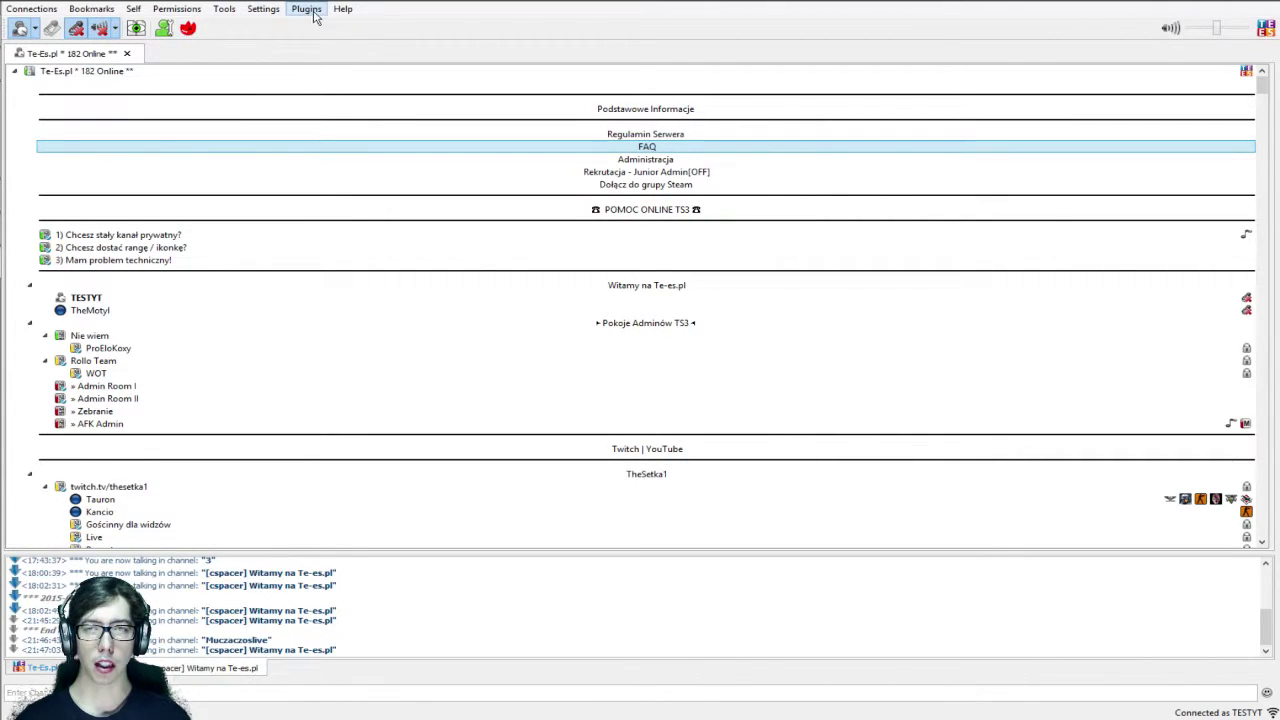
Step: View the server-wide move command that the TS3MassMover plugin offers
{"action": "left_click", "coordinate": [313, 11]}
{"action": "mouse_move", "coordinate": [379, 23]}
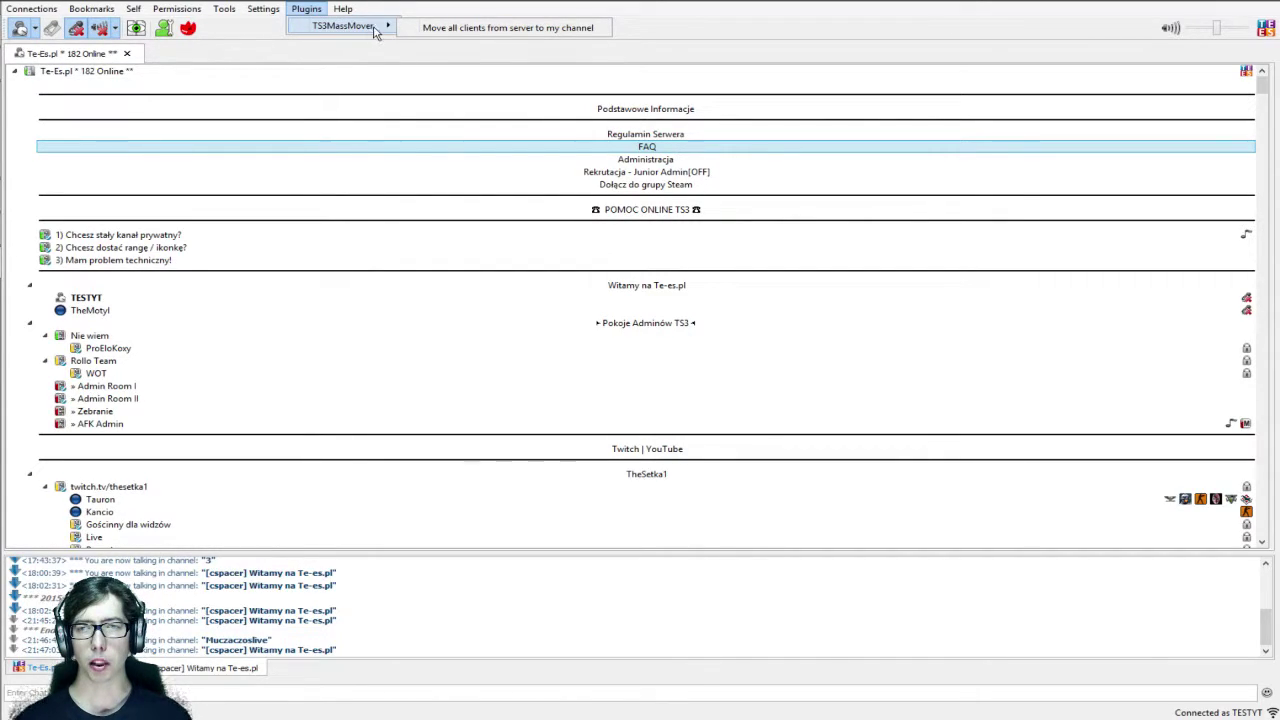
{"action": "left_click", "coordinate": [306, 8]}
Step: Review the details of TS3MassMover, ClientQuery, TeamSpeak 3 control plugin and G15 keyboard LCD display in the plugin manager, and close it
{"action": "left_click", "coordinate": [263, 8]}
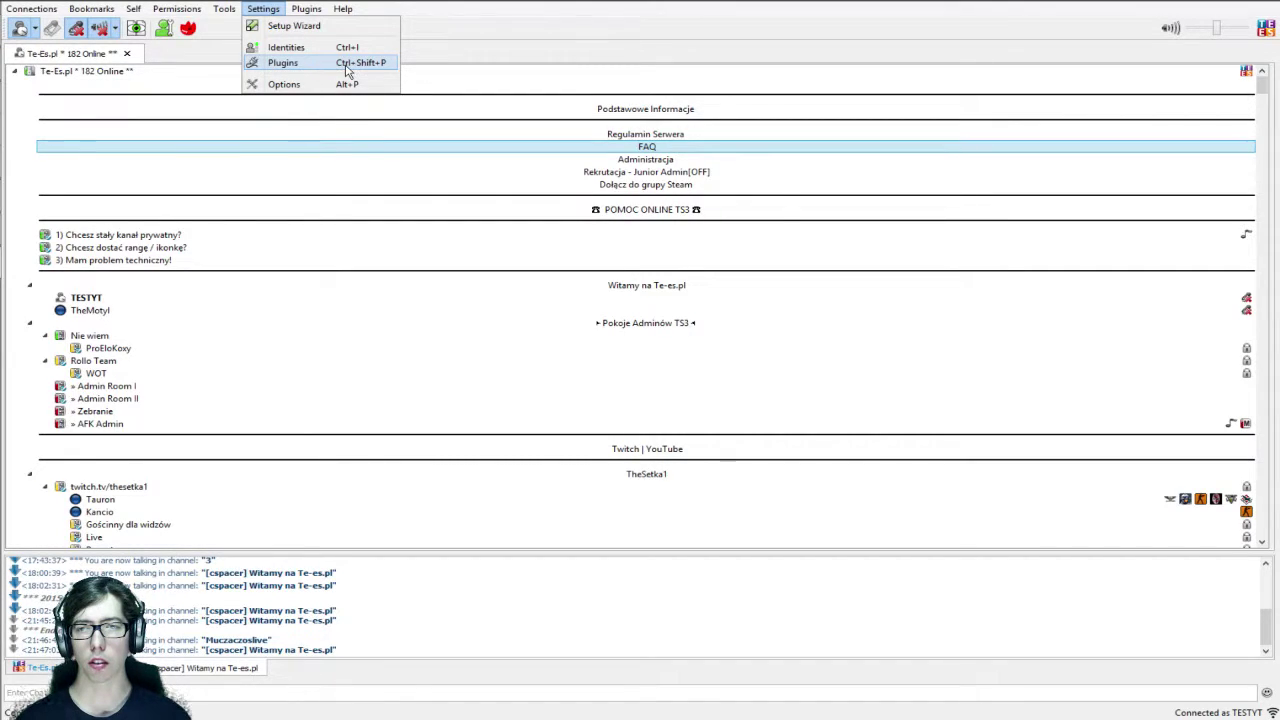
{"action": "left_click", "coordinate": [305, 63]}
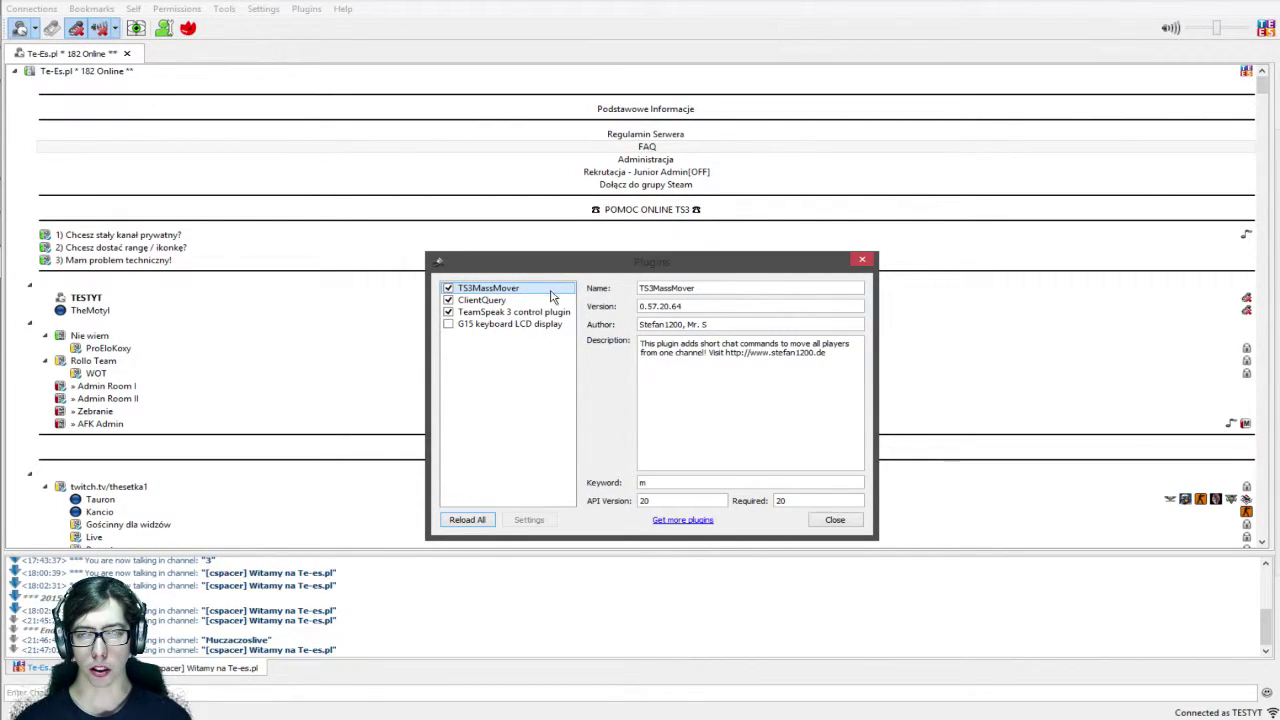
{"action": "left_click", "coordinate": [486, 313]}
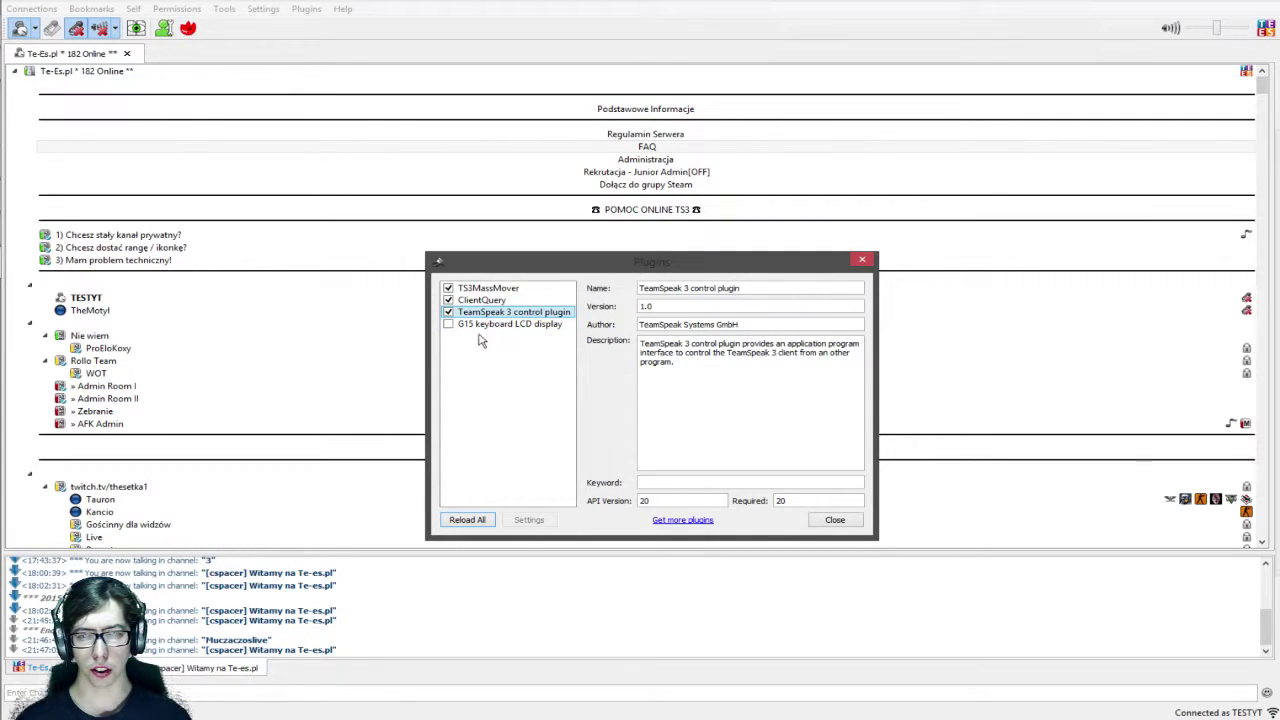
{"action": "left_click", "coordinate": [480, 326]}
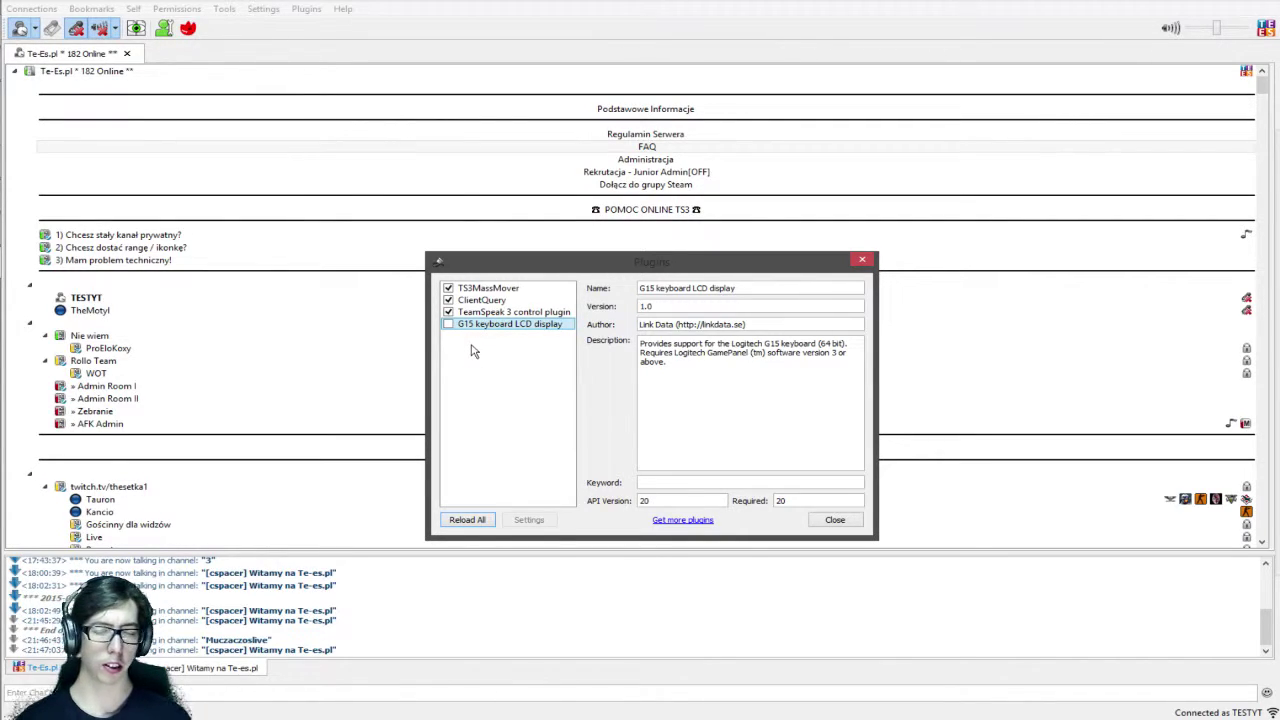
{"action": "left_click", "coordinate": [483, 289]}
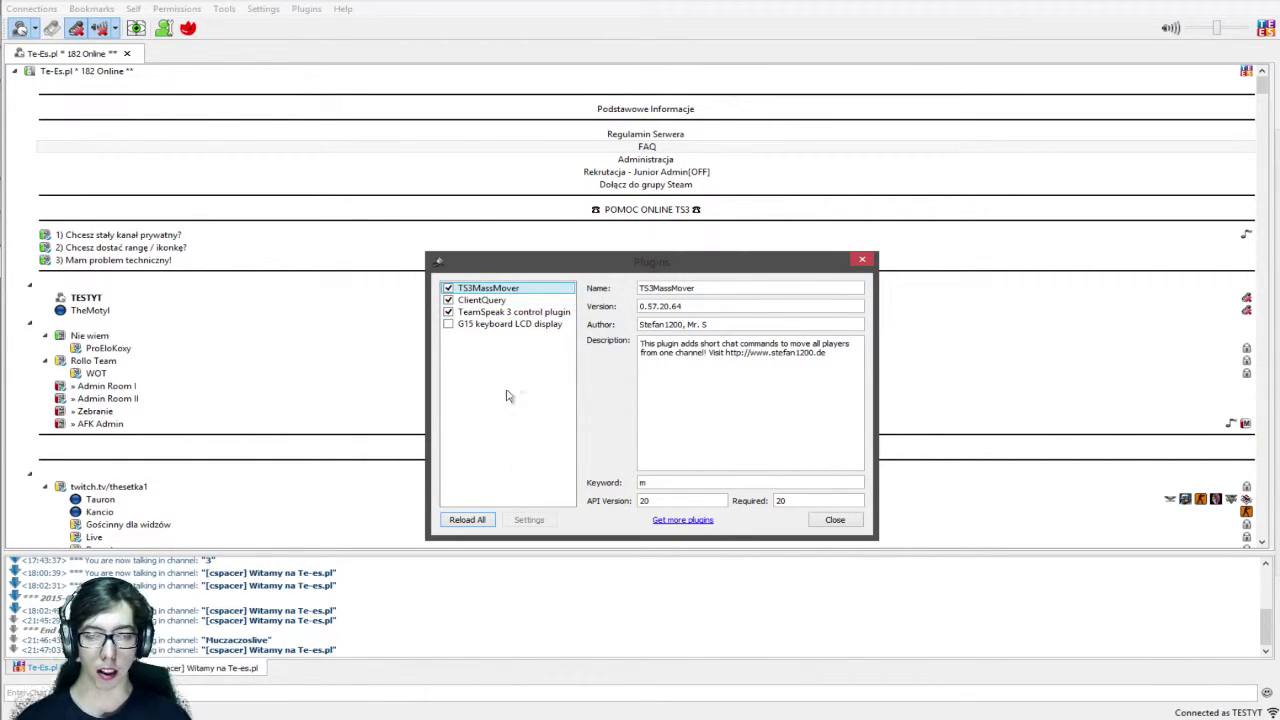
{"action": "left_click", "coordinate": [491, 314]}
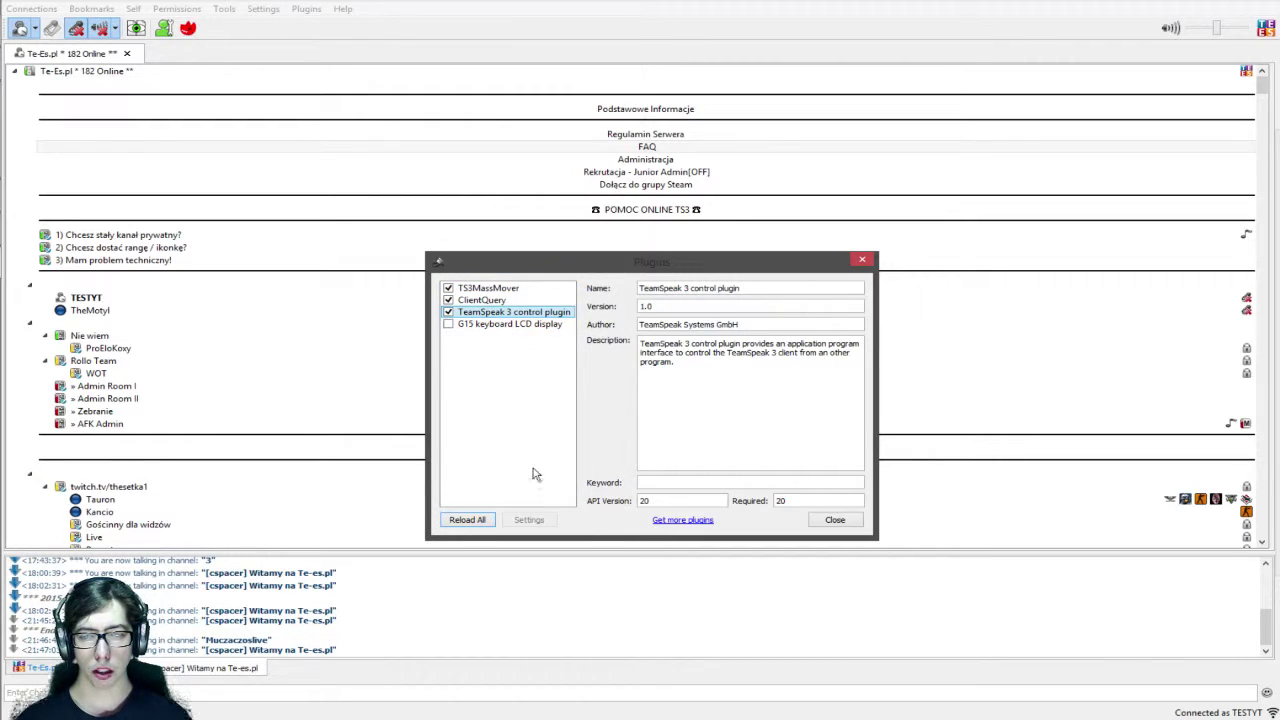
{"action": "left_click", "coordinate": [497, 301]}
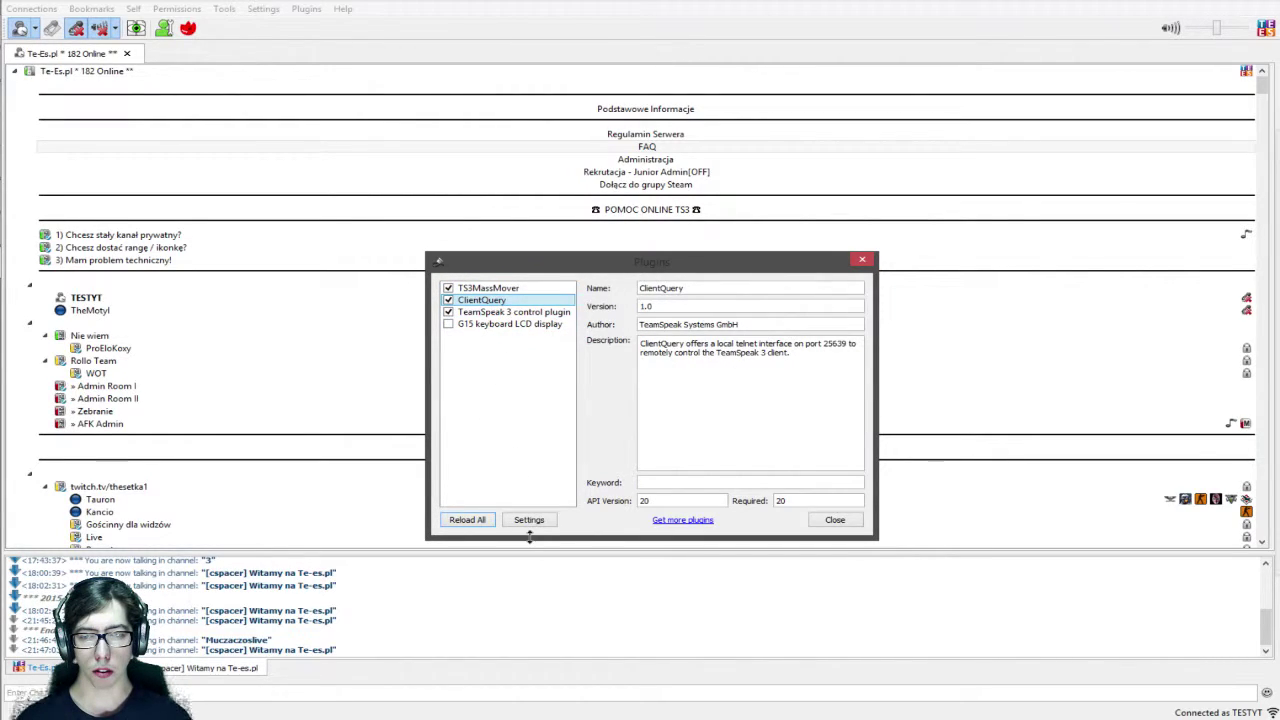
{"action": "left_click", "coordinate": [492, 289]}
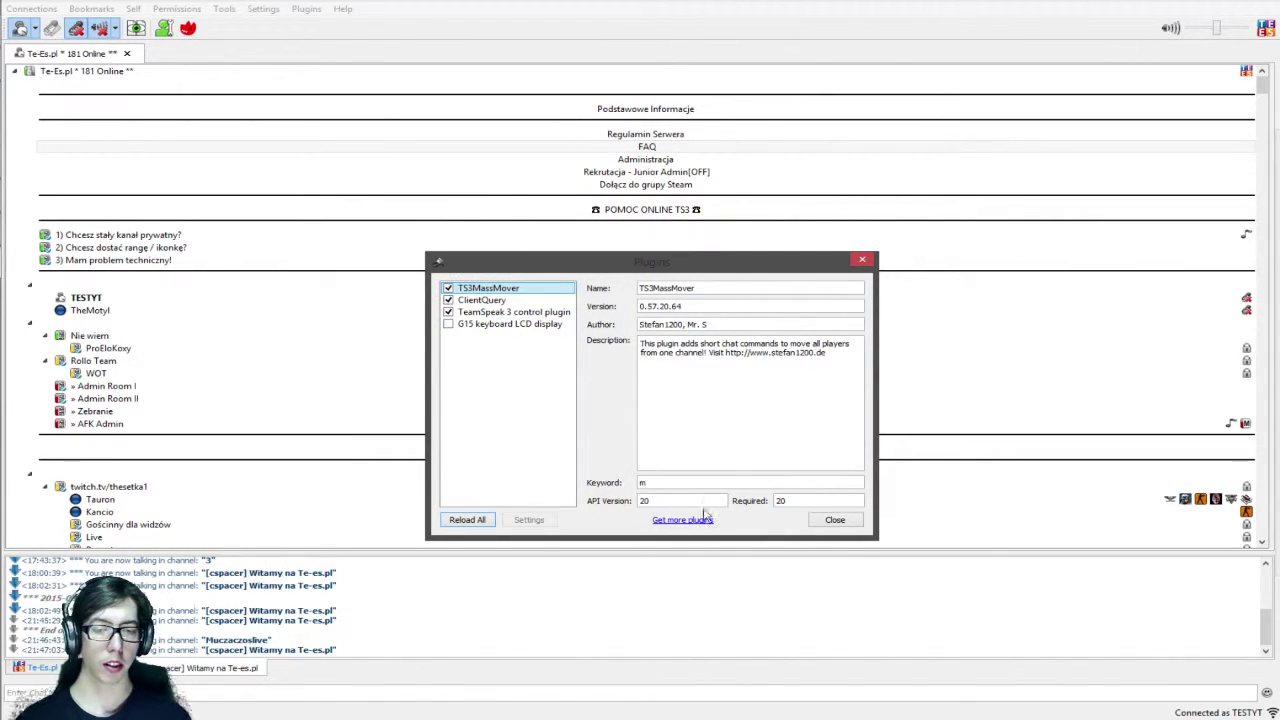
{"action": "left_click", "coordinate": [820, 523]}
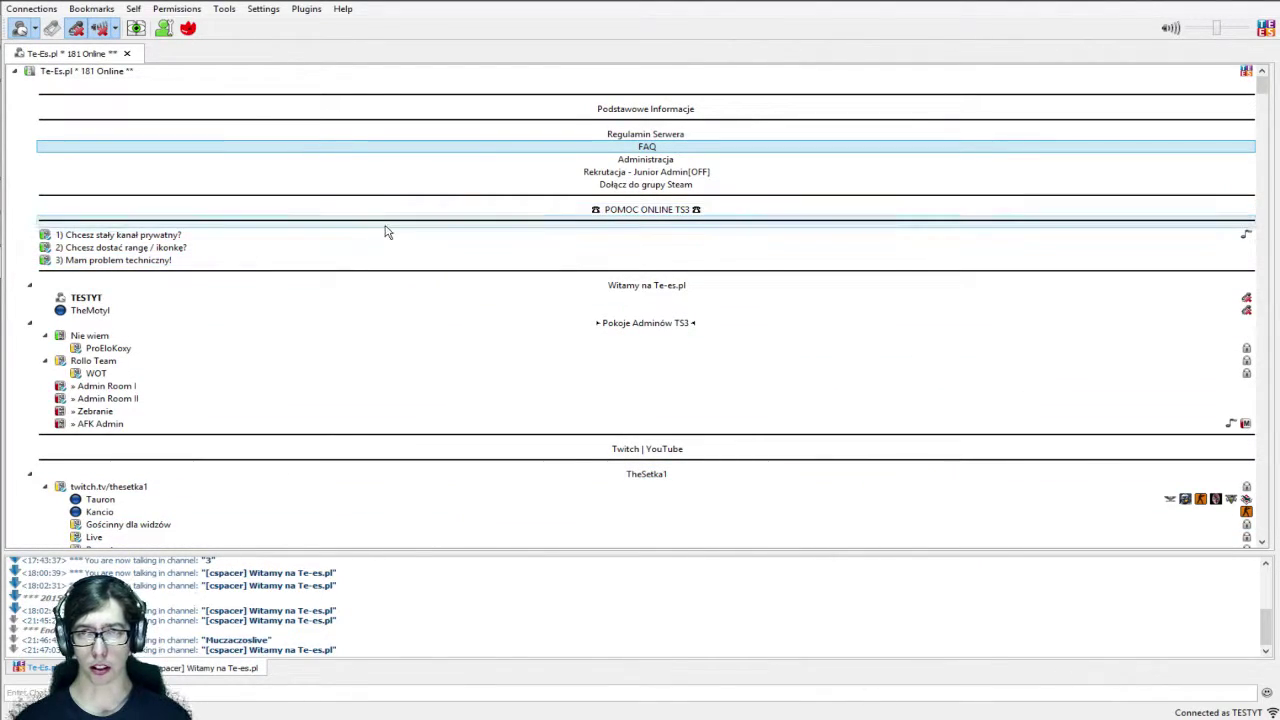
Step: Recheck the TS3MassMover server-wide command and examine the actions available for individual clients, including Move Client to own Channel
{"action": "left_click", "coordinate": [305, 9]}
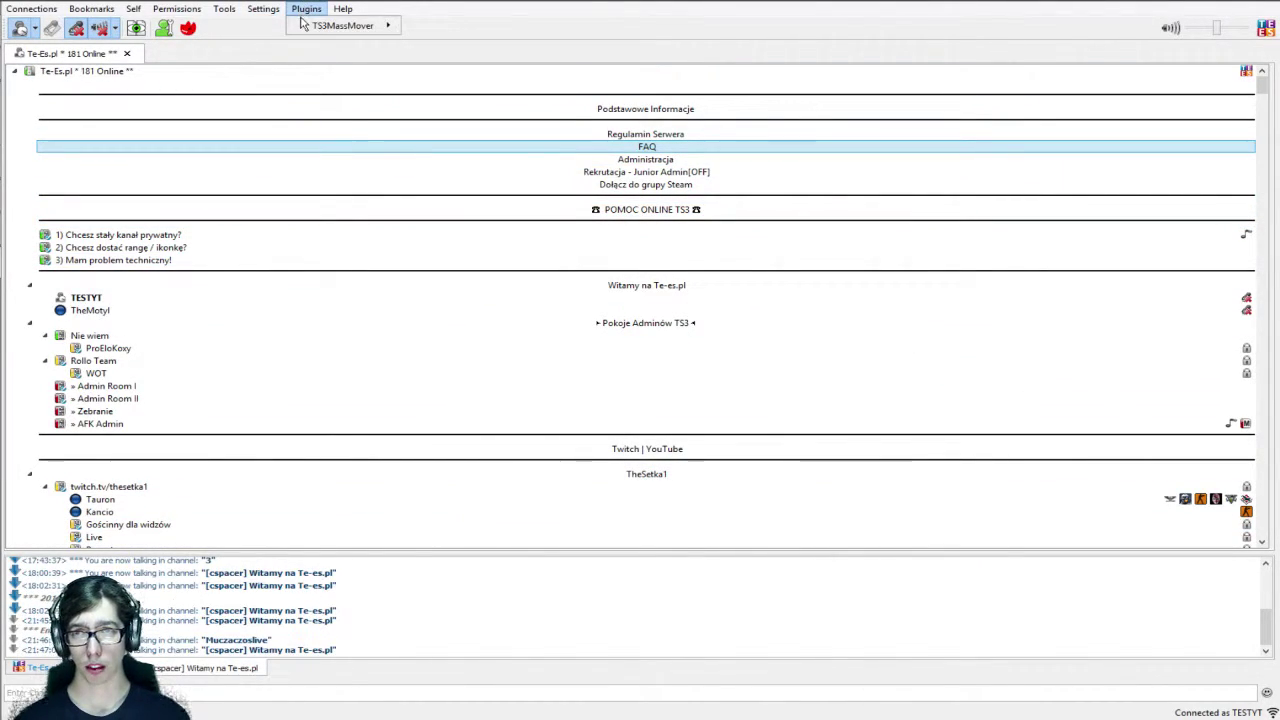
{"action": "mouse_move", "coordinate": [310, 27]}
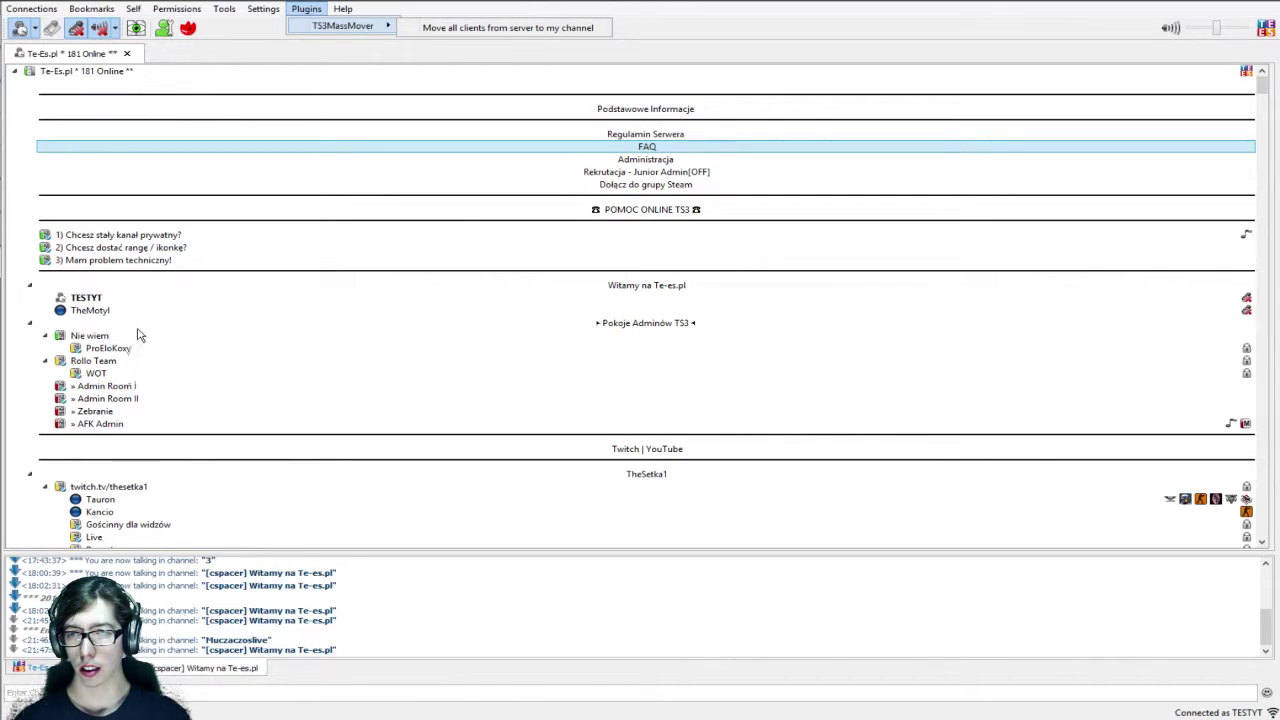
{"action": "right_click", "coordinate": [90, 298]}
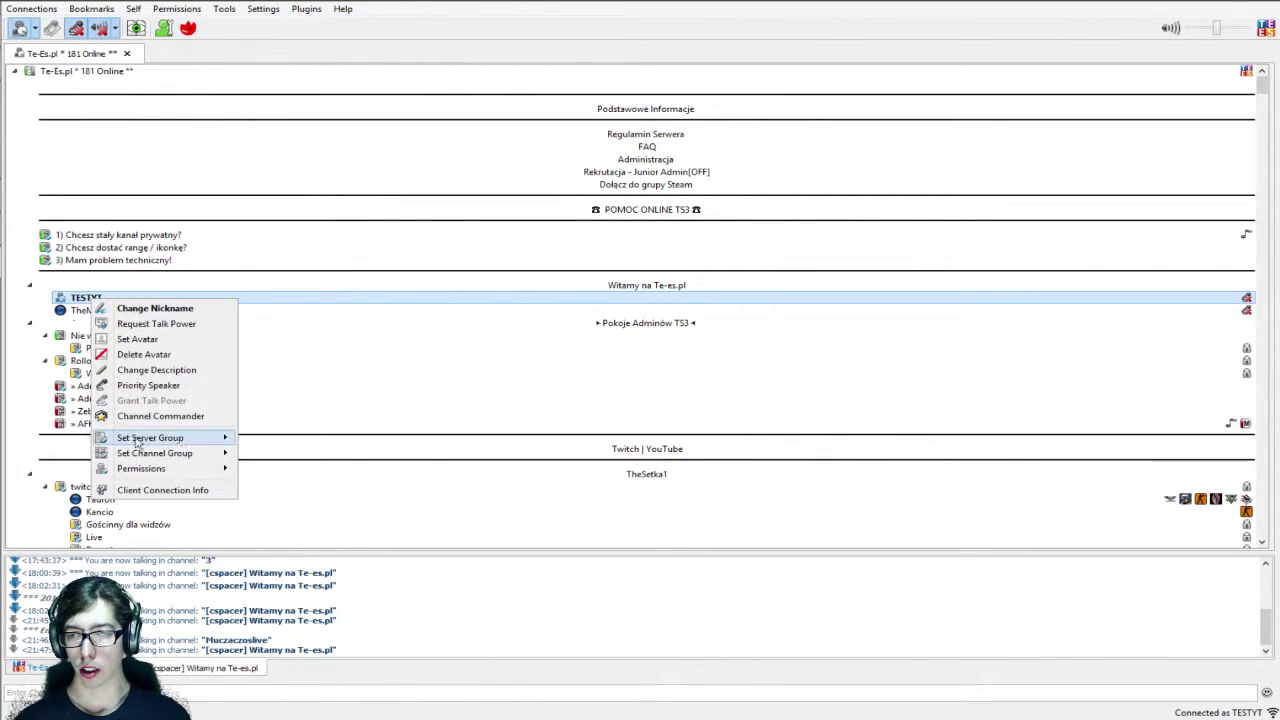
{"action": "right_click", "coordinate": [60, 311]}
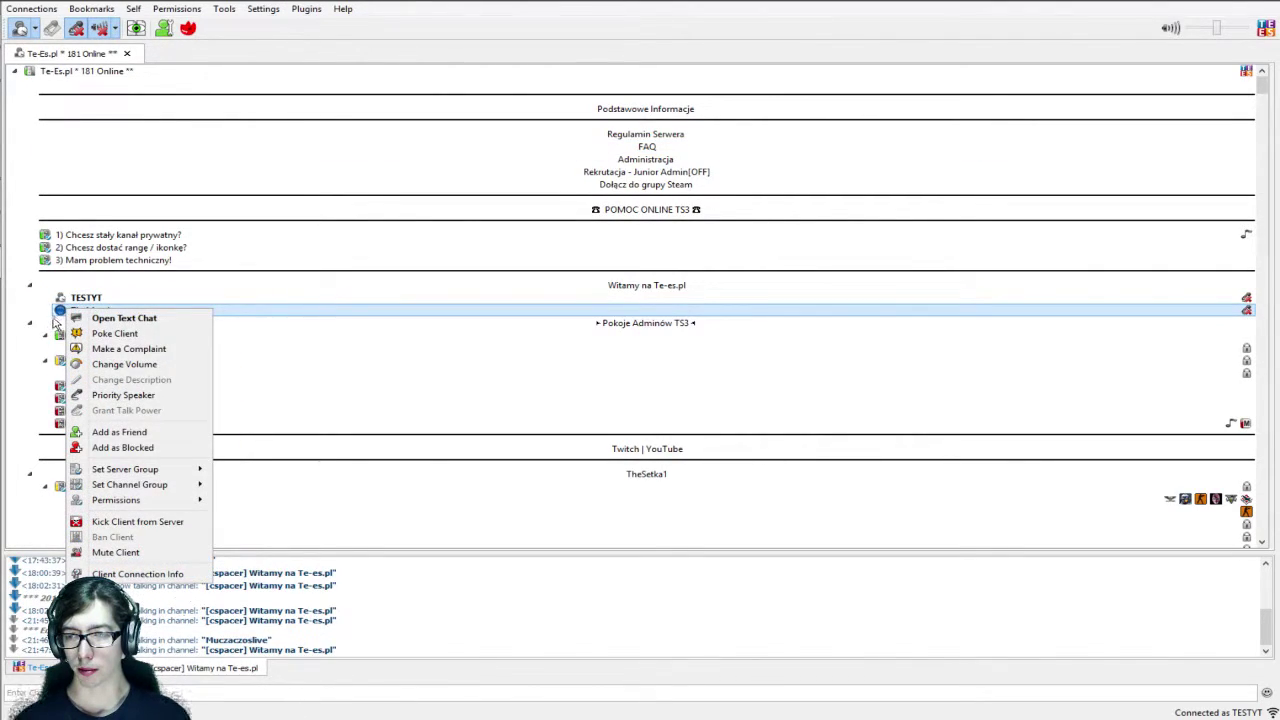
{"action": "right_click", "coordinate": [60, 336]}
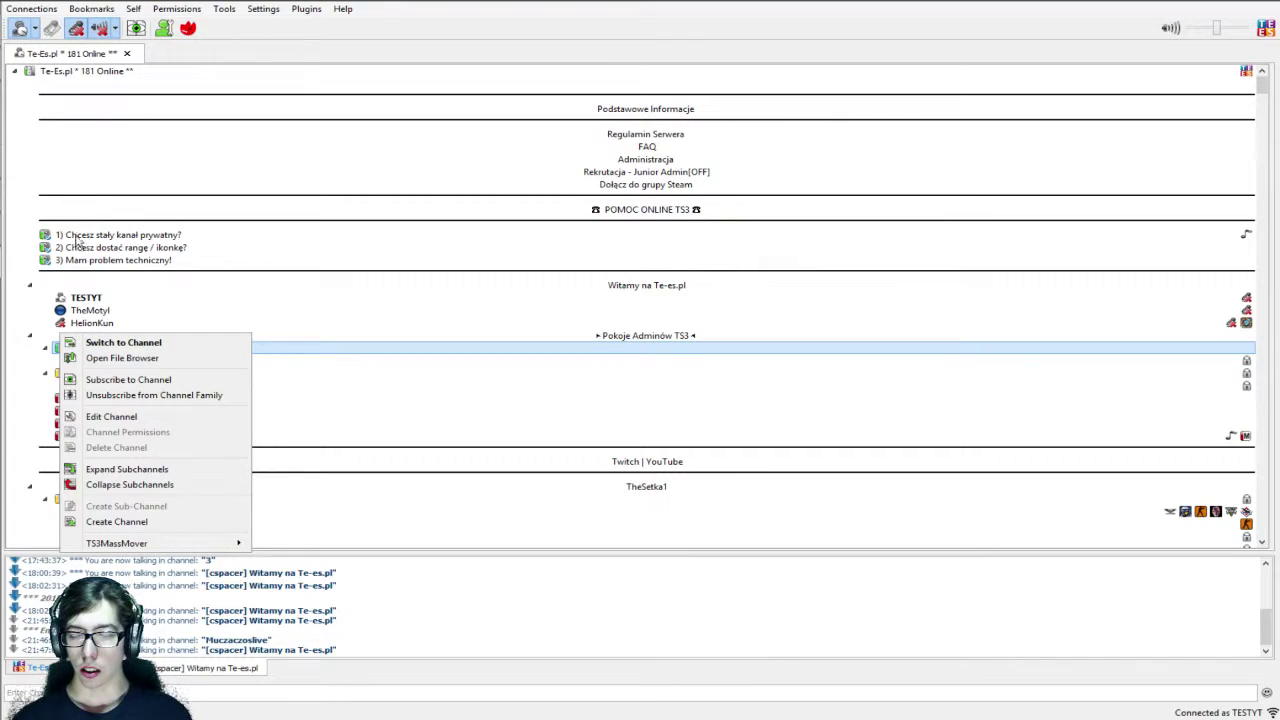
{"action": "left_click", "coordinate": [138, 311]}
{"action": "left_click", "coordinate": [108, 513]}
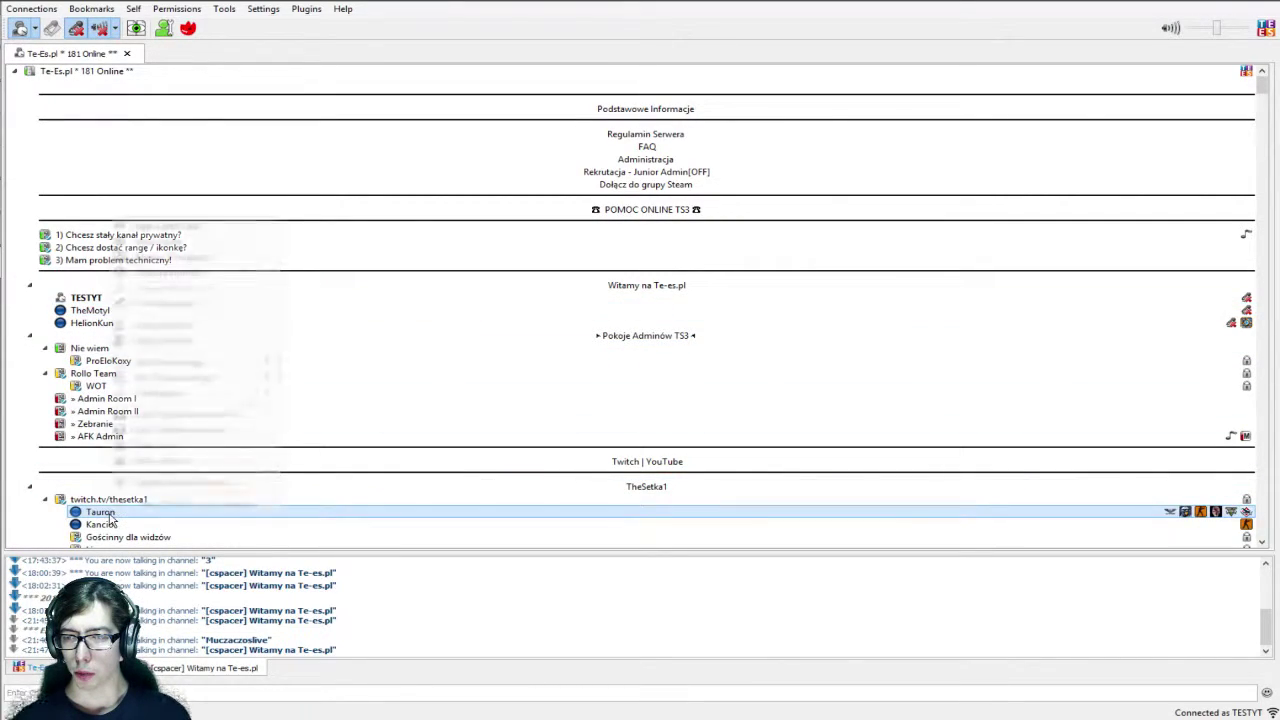
{"action": "right_click", "coordinate": [112, 519]}
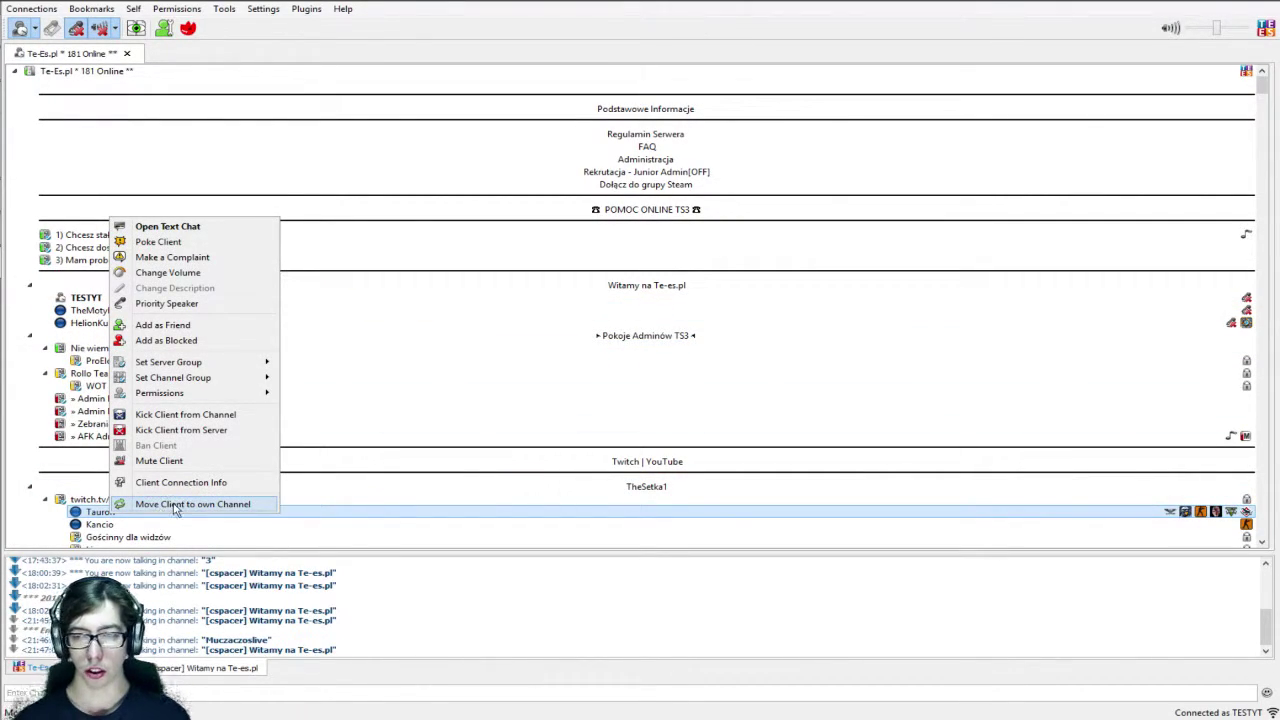
{"action": "right_click", "coordinate": [104, 524]}
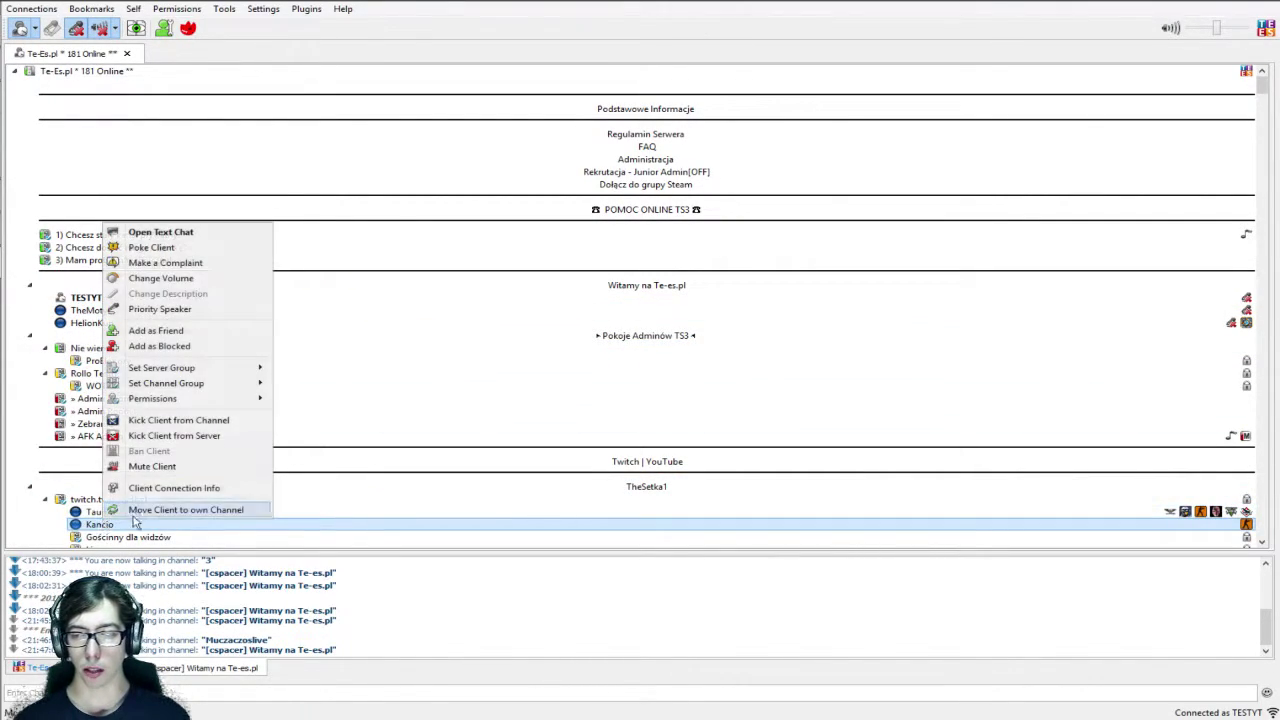
Step: Show the TS3MassMover move commands for the Nie wiem and twitch.tv/thesetka1 channels
{"action": "right_click", "coordinate": [80, 348]}
{"action": "mouse_move", "coordinate": [140, 560]}
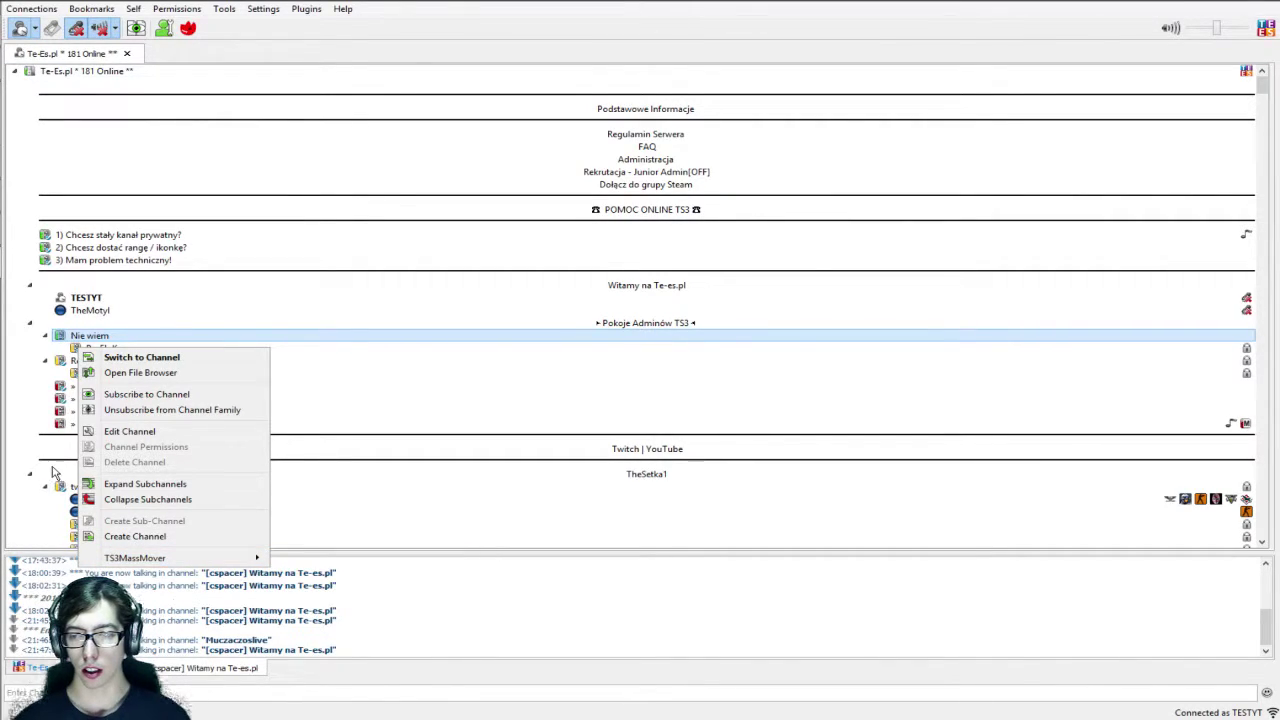
{"action": "right_click", "coordinate": [73, 490]}
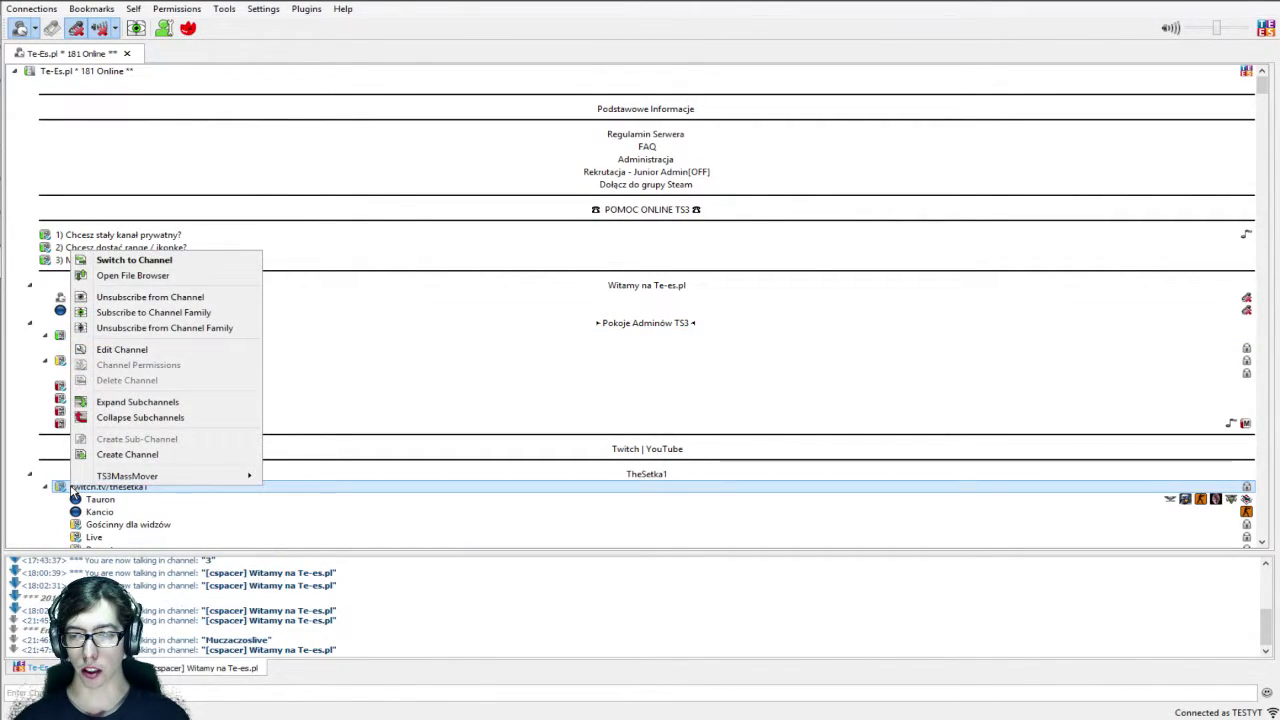
{"action": "mouse_move", "coordinate": [166, 477]}
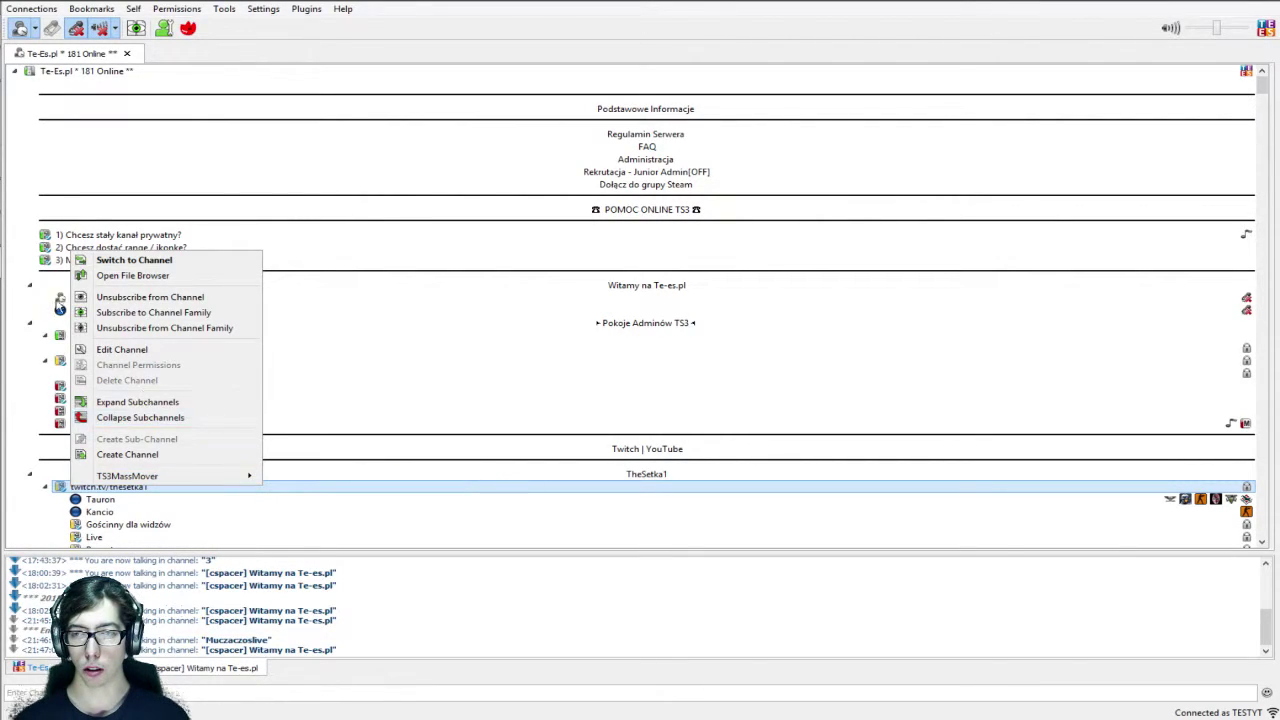
{"action": "mouse_move", "coordinate": [170, 477]}
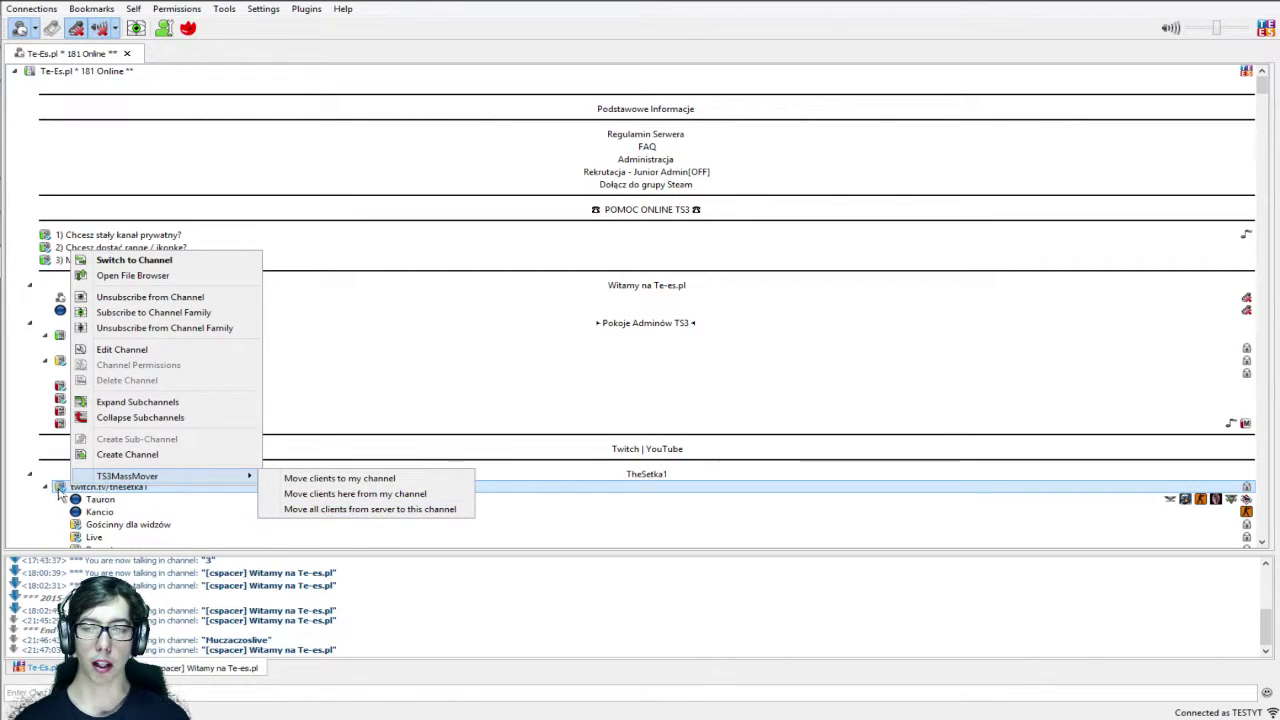
{"action": "mouse_move", "coordinate": [253, 480]}
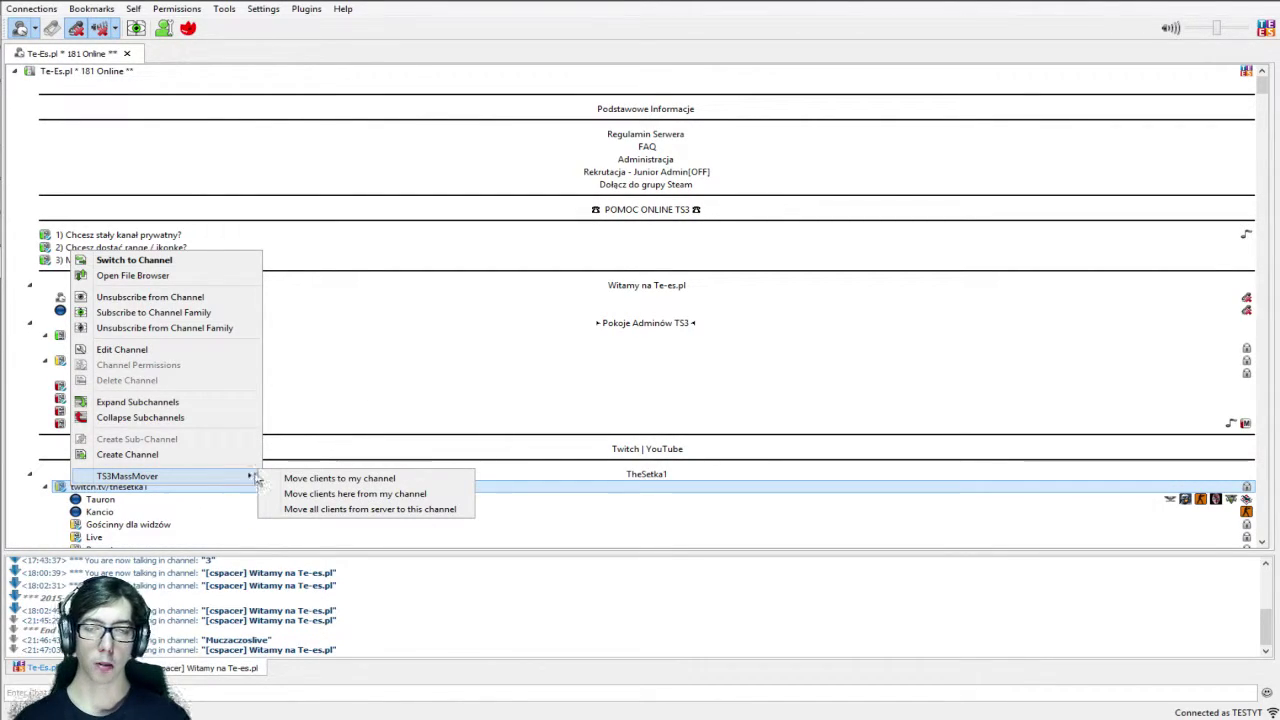
Step: Examine the actions available for the other client in the Witamy na Te-es.pl channel, and dismiss them without choosing any
{"action": "left_click", "coordinate": [343, 224]}
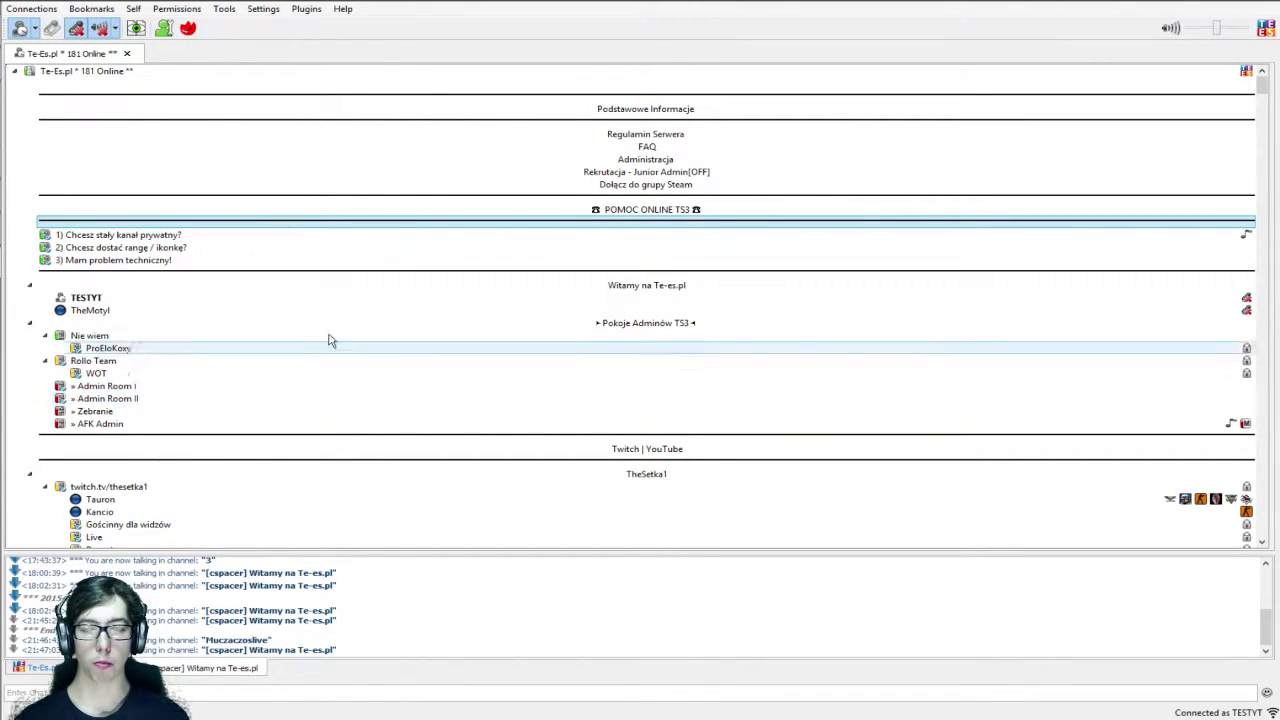
{"action": "right_click", "coordinate": [96, 311]}
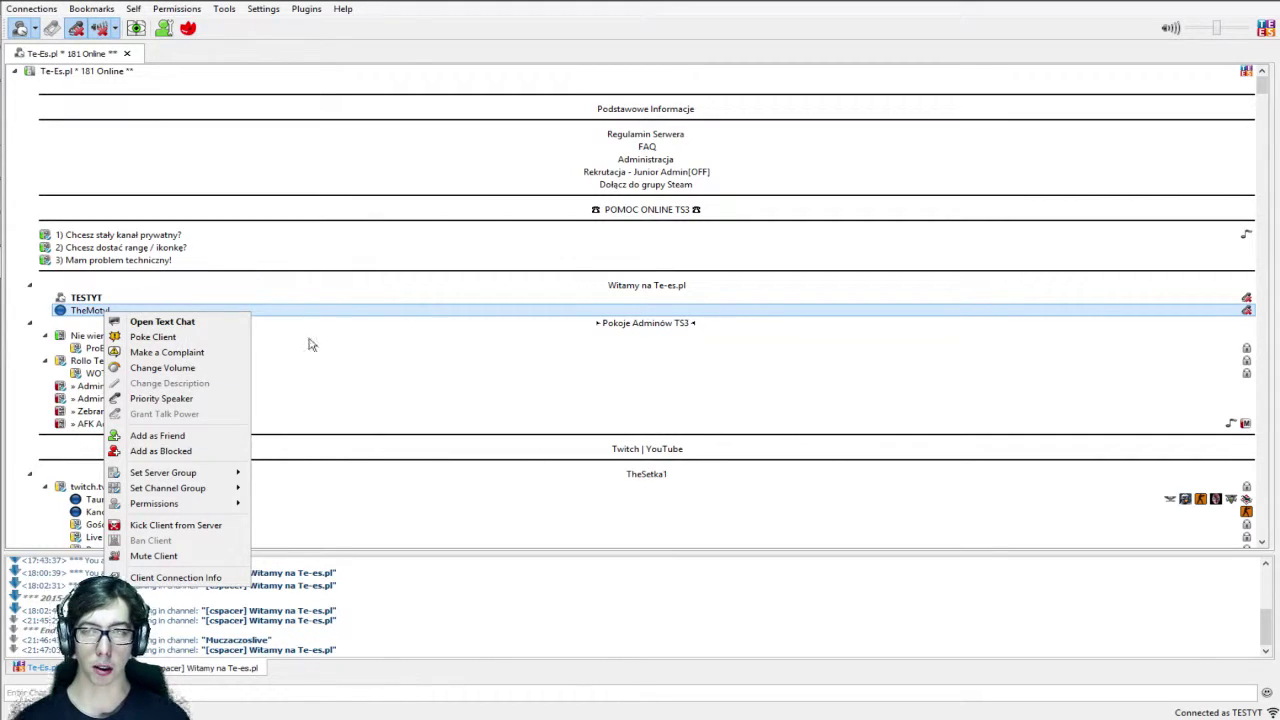
{"action": "left_click", "coordinate": [405, 329]}
{"action": "left_click", "coordinate": [400, 328]}
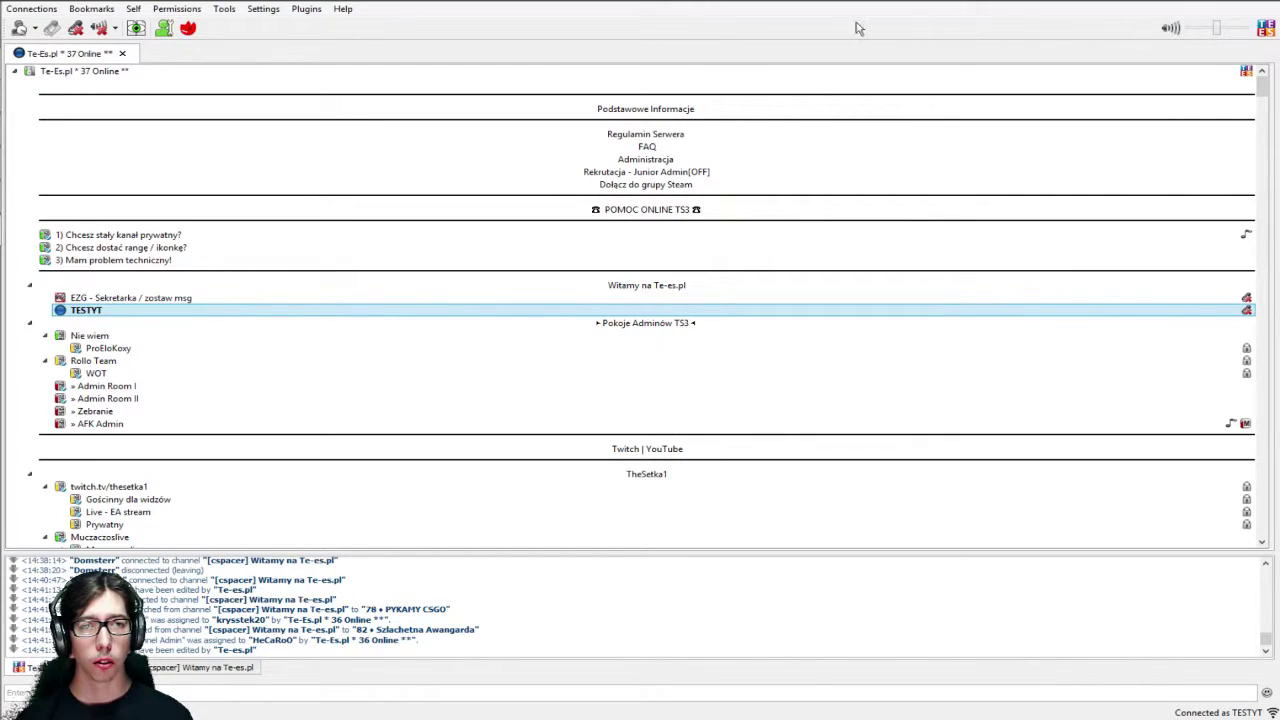
Step: Open the toolbar customization in an enlarged dialog and append a separator after Install Overwolf in the selected actions
{"action": "right_click", "coordinate": [713, 33]}
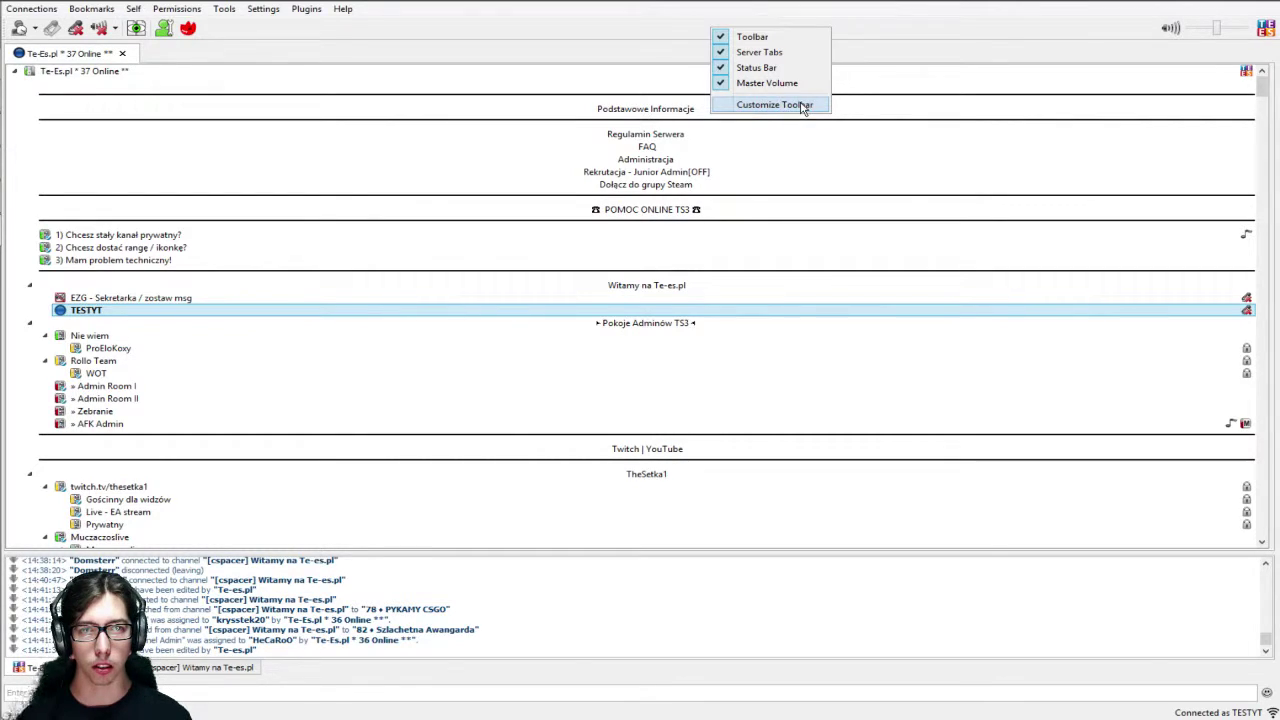
{"action": "left_click", "coordinate": [769, 108]}
{"action": "left_click_drag", "start_coordinate": [617, 263], "coordinate": [652, 10]}
{"action": "left_click_drag", "start_coordinate": [688, 393], "coordinate": [682, 694]}
{"action": "left_click_drag", "start_coordinate": [643, 370], "coordinate": [640, 330]}
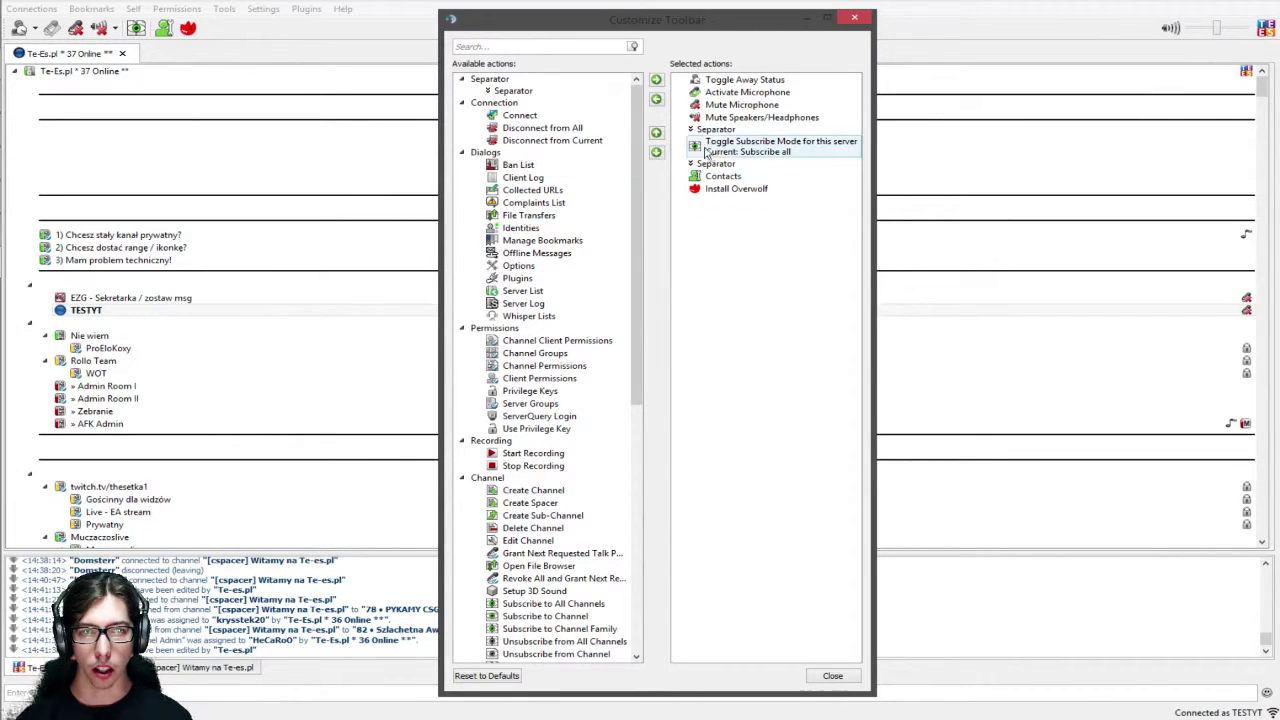
{"action": "left_click", "coordinate": [525, 93]}
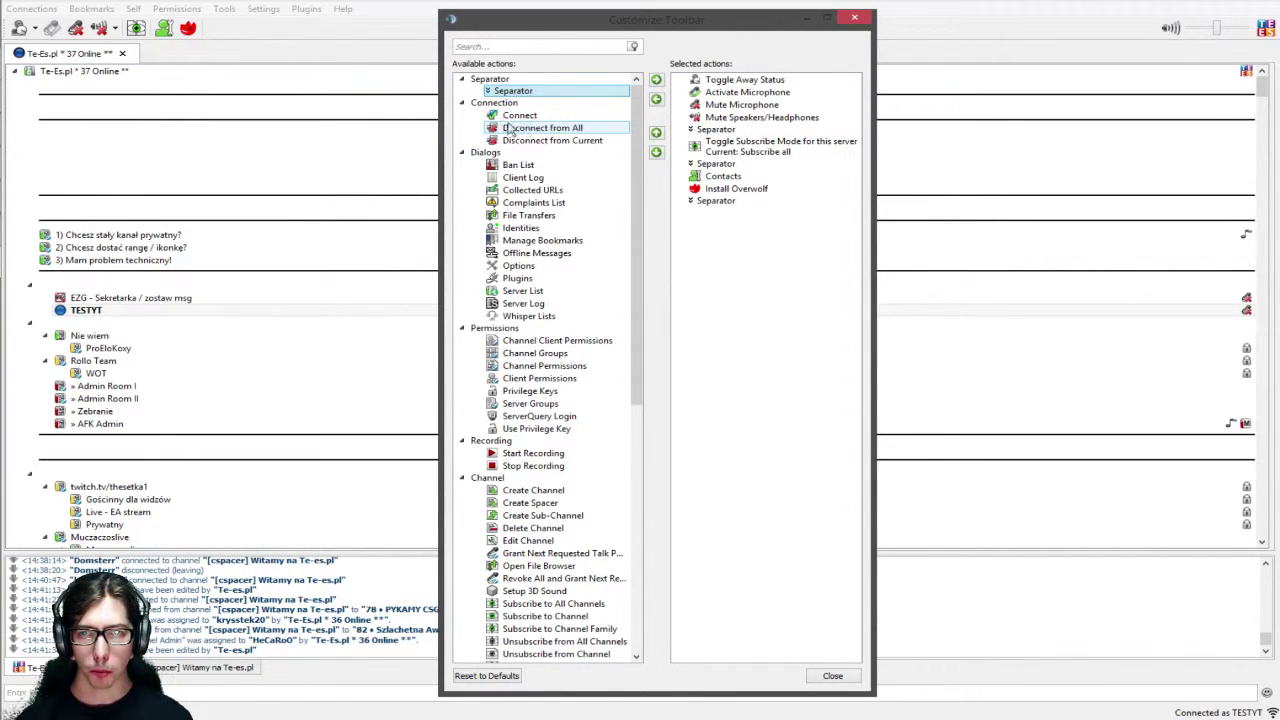
Step: Add the Ban List and Offline Messages actions to the end of the toolbar and close its customization
{"action": "left_click", "coordinate": [522, 166]}
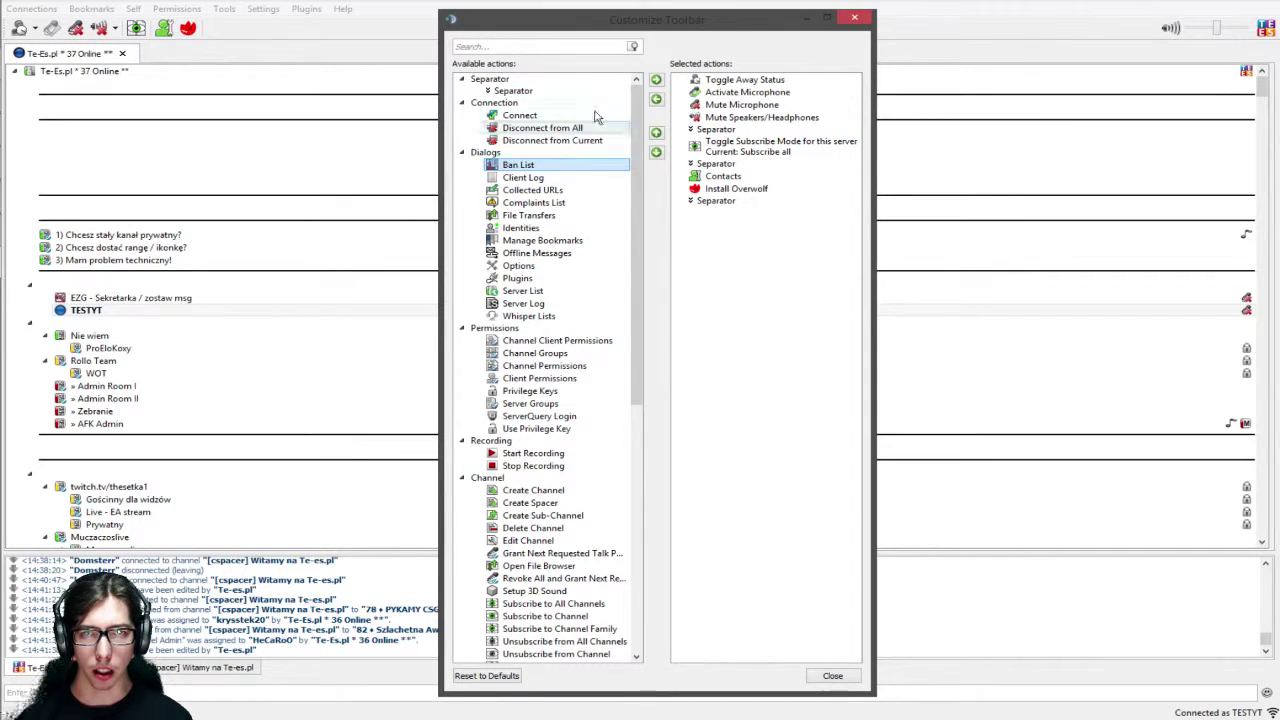
{"action": "left_click", "coordinate": [656, 80]}
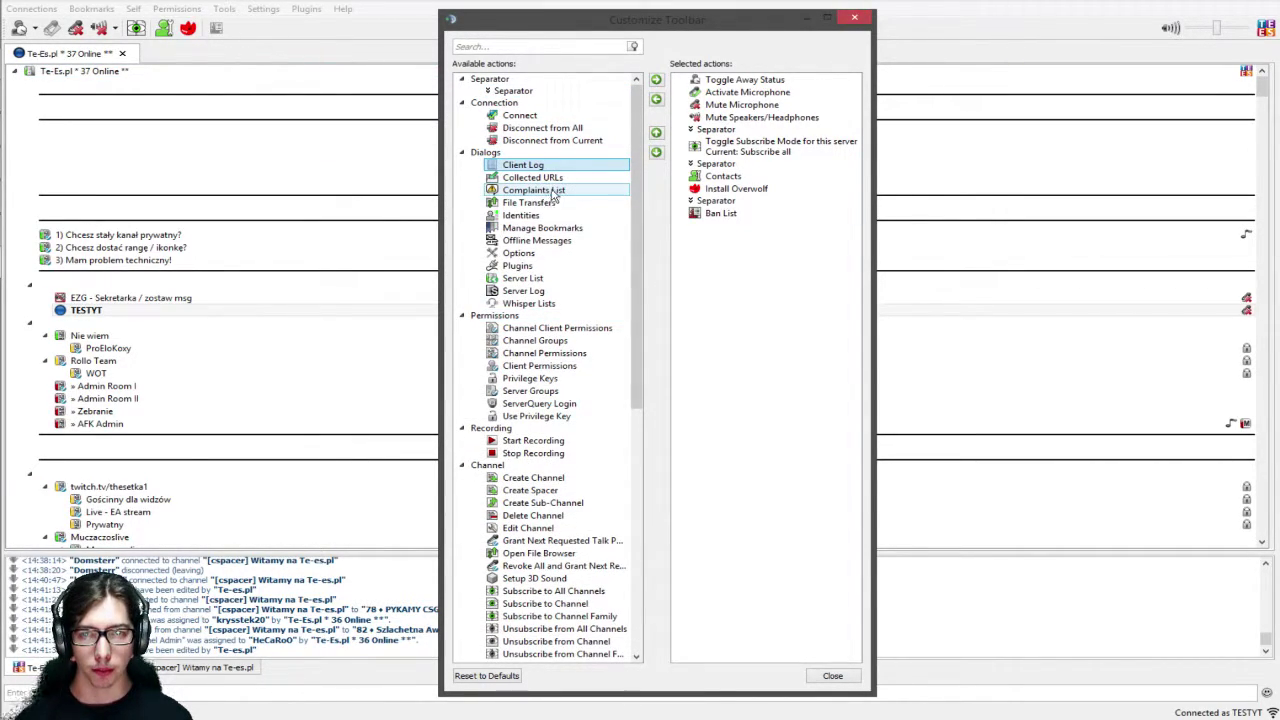
{"action": "left_click", "coordinate": [515, 190]}
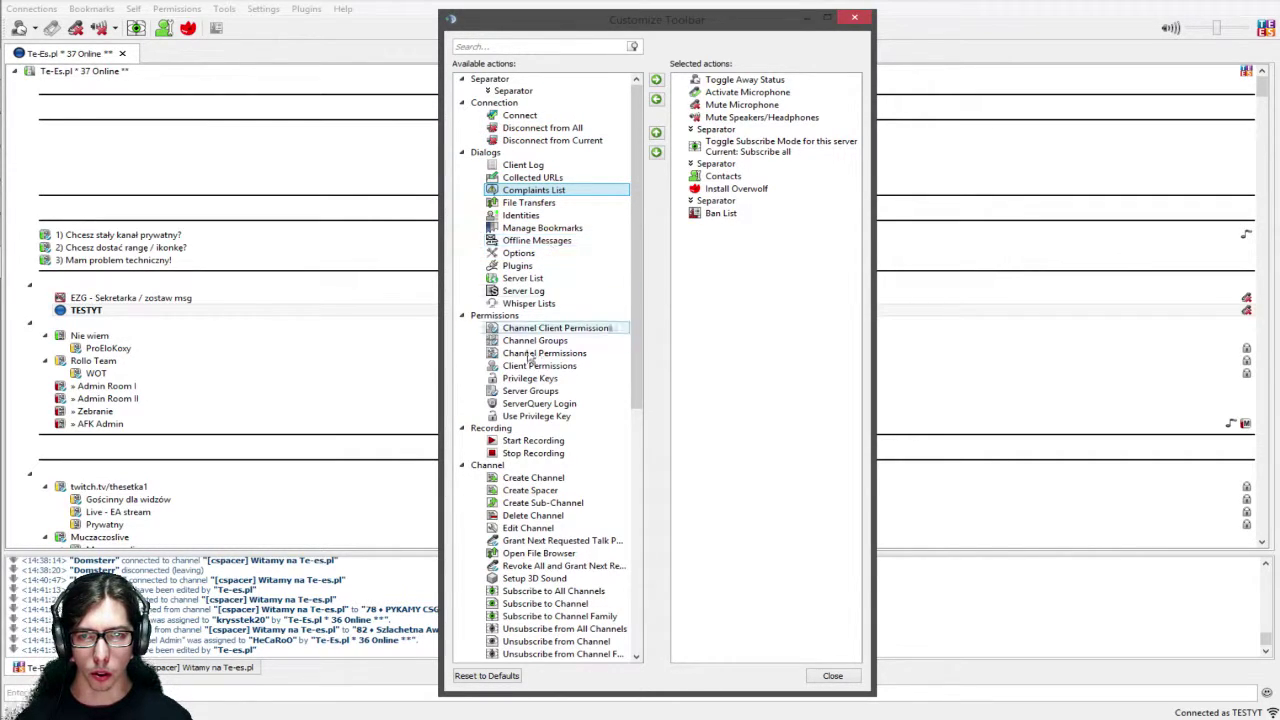
{"action": "left_click", "coordinate": [537, 240]}
{"action": "left_click", "coordinate": [656, 82]}
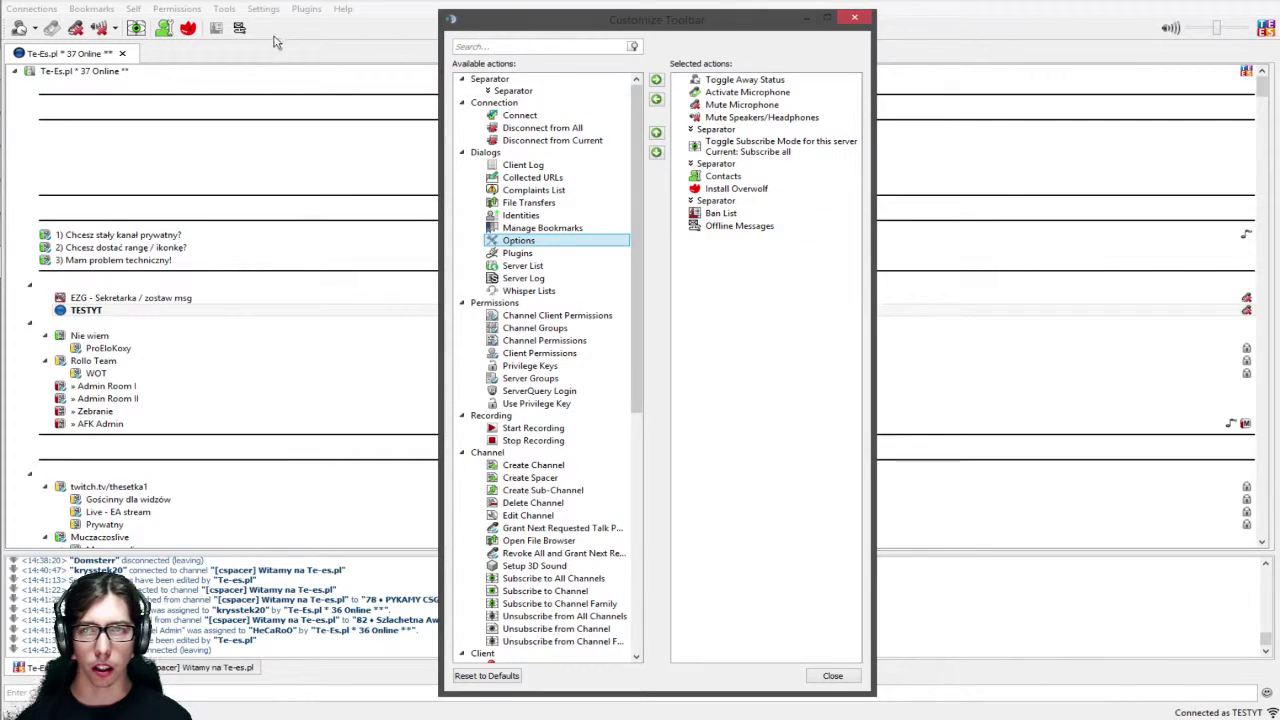
{"action": "left_click", "coordinate": [843, 680]}
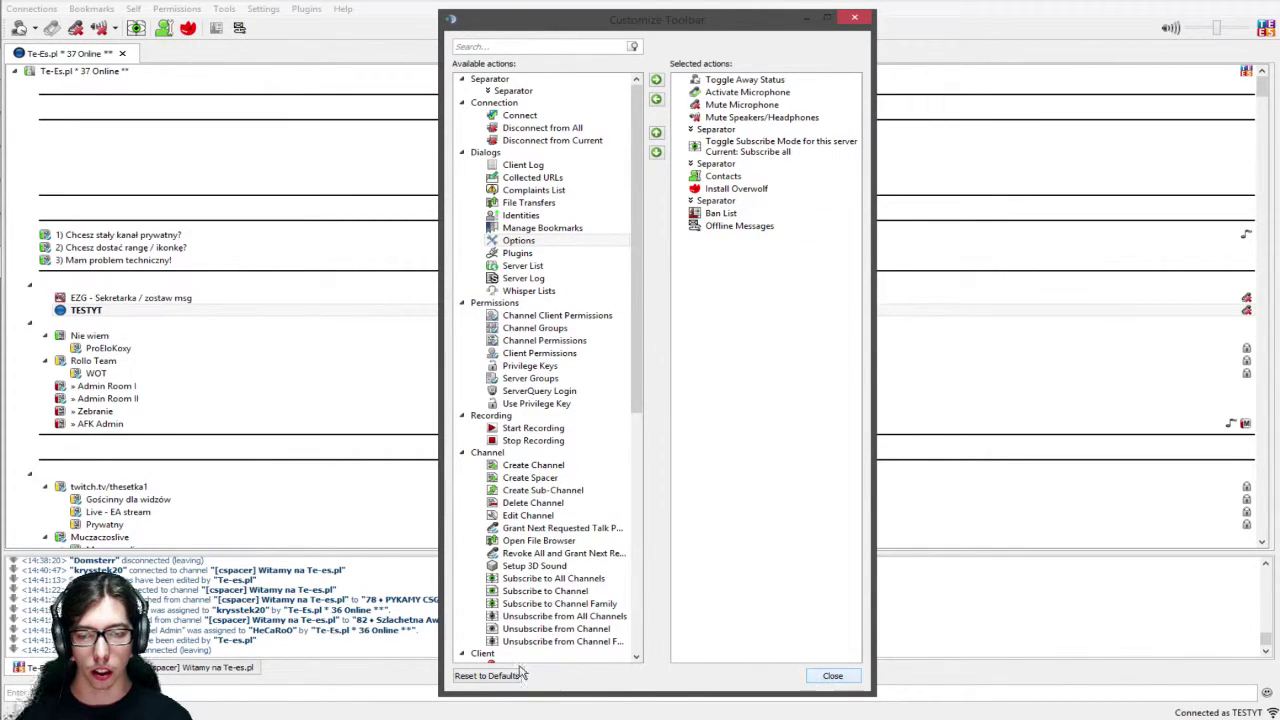
{"action": "left_click", "coordinate": [834, 677]}
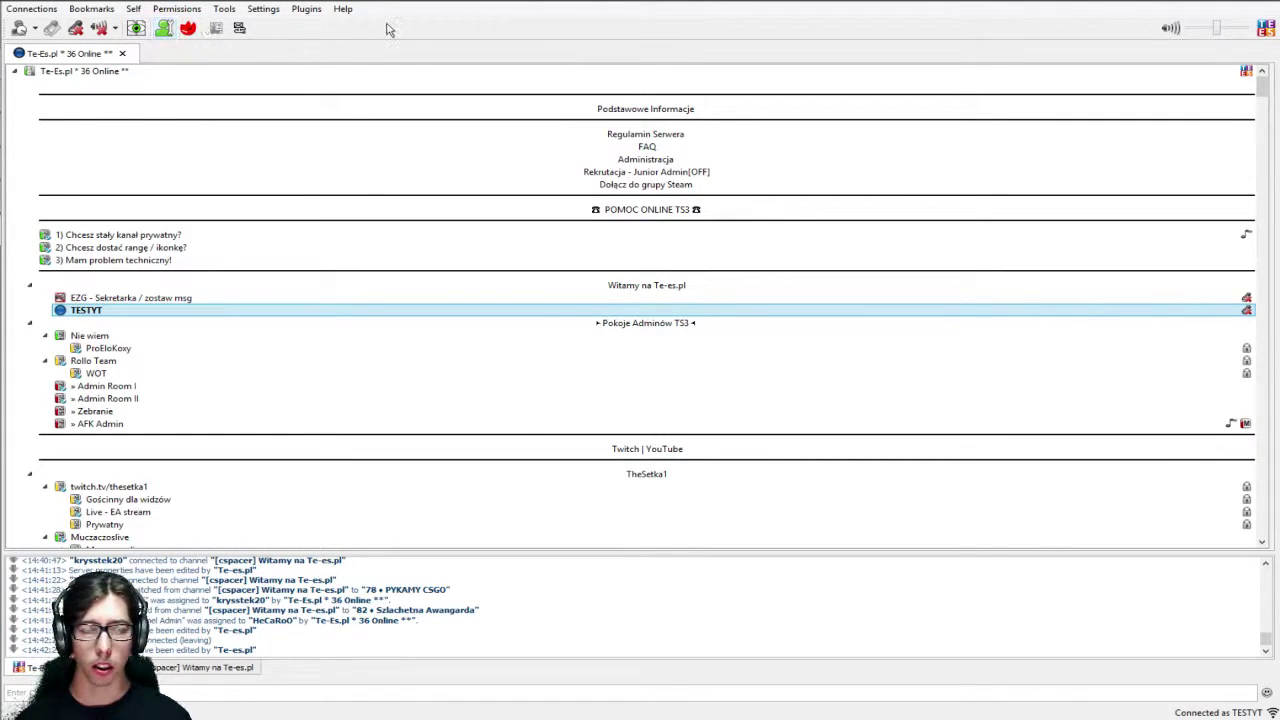
Step: Reveal the taskbar to switch to another open window
{"action": "mouse_move", "coordinate": [43, 331]}
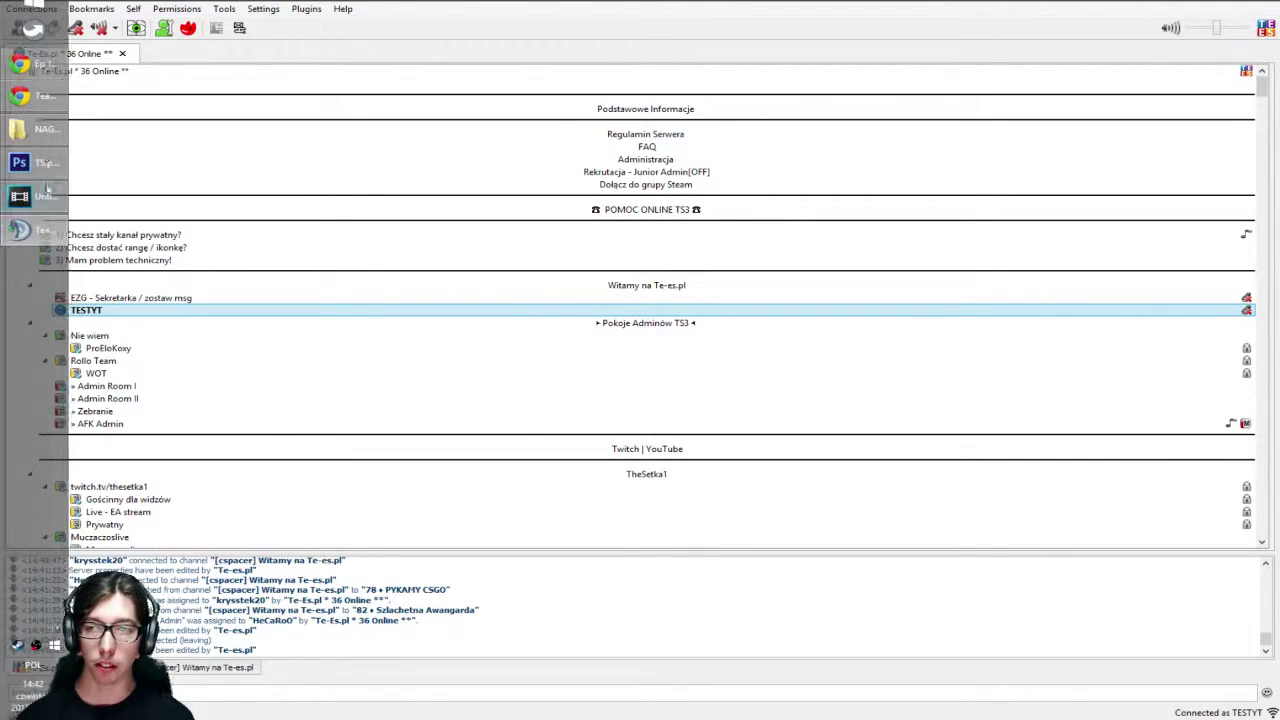